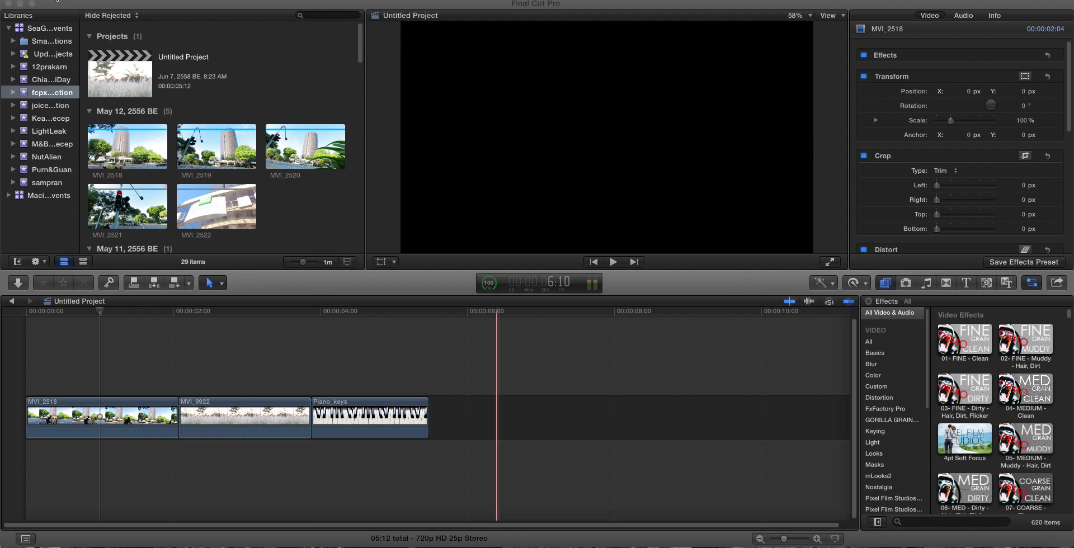
# Step: Check the Mac's system information and the Final Cut Pro version details
pyautogui.click(11, 2)
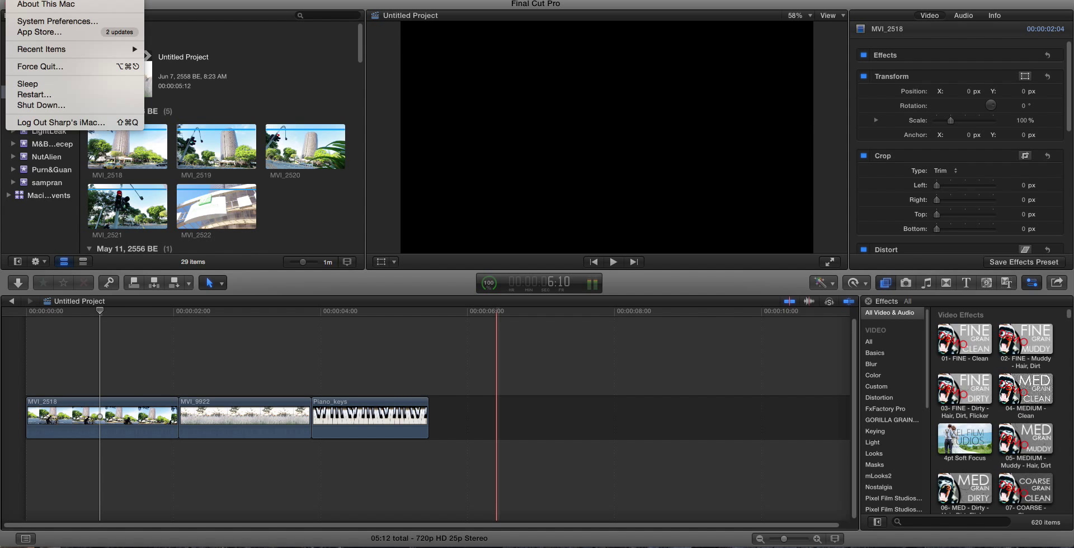
pyautogui.click(53, 7)
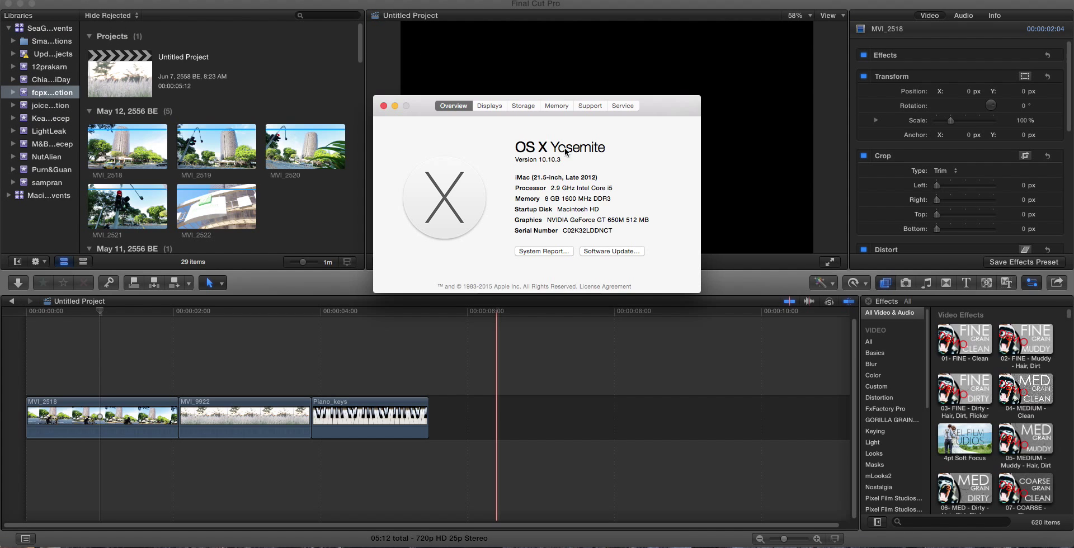
pyautogui.click(383, 105)
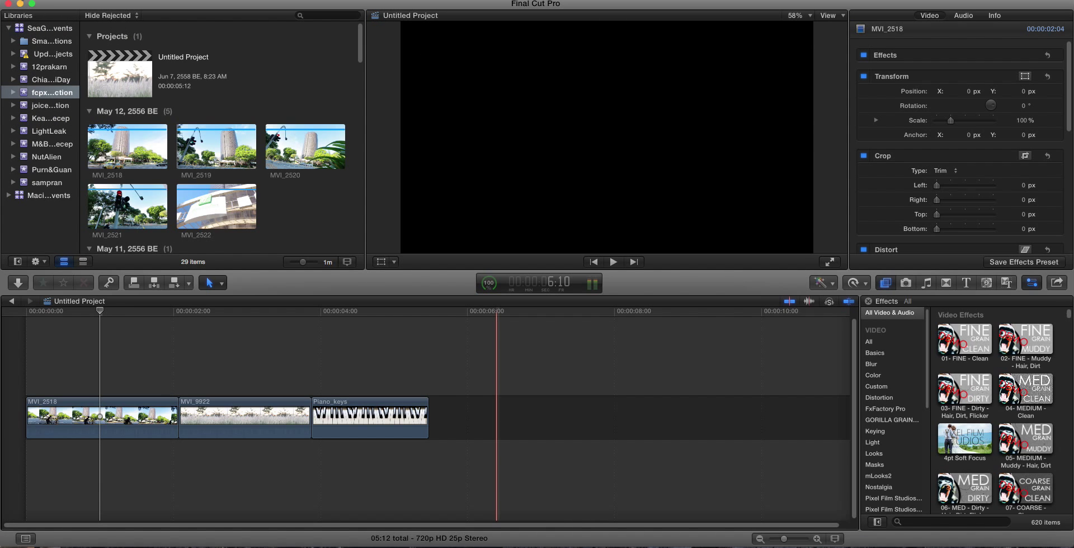
pyautogui.click(54, 2)
pyautogui.click(54, 8)
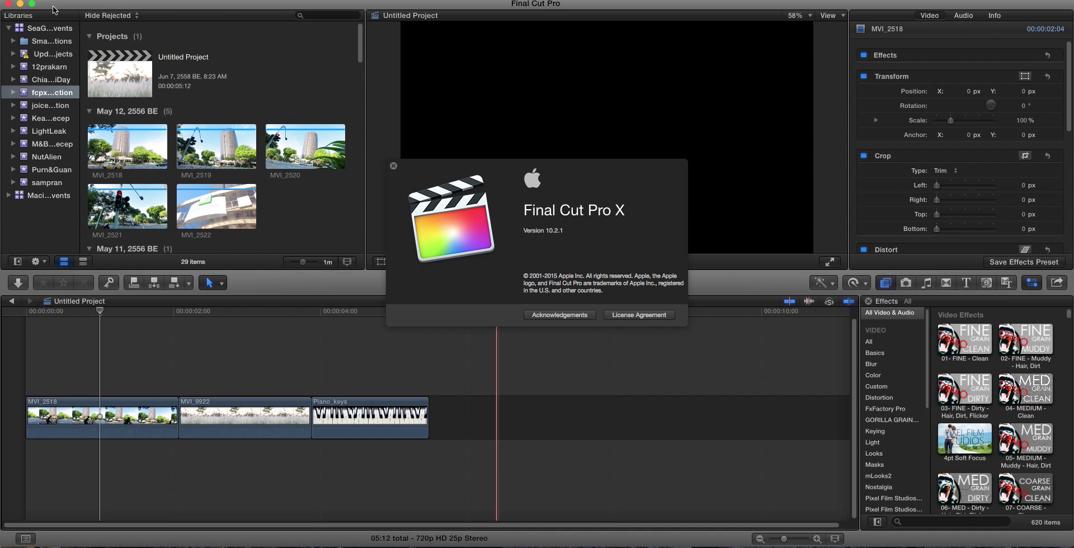
pyautogui.click(393, 166)
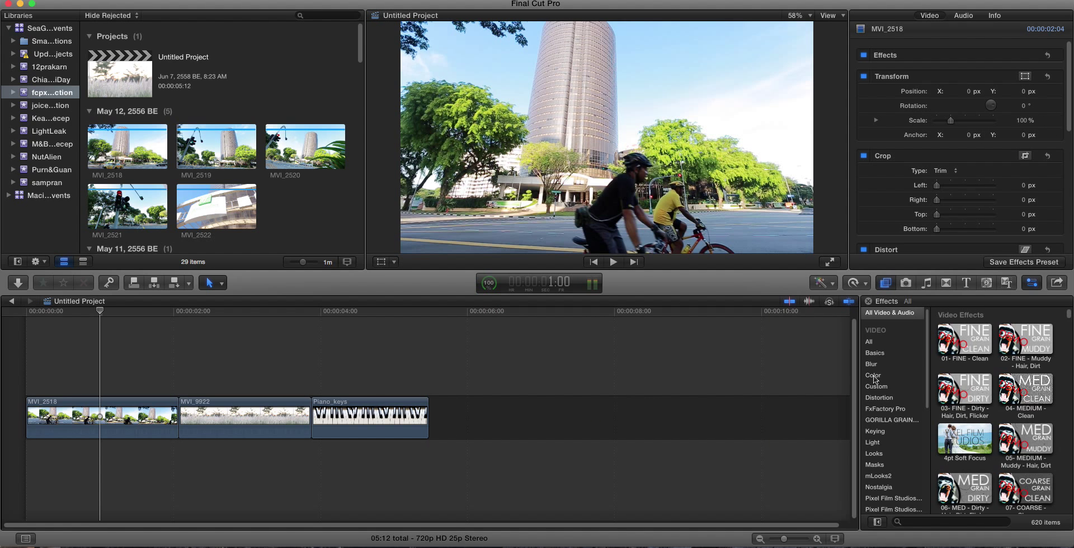
# Step: Filter effects to Color, pick Color Correction, and move the playhead into Piano_keys
pyautogui.click(874, 375)
pyautogui.click(964, 376)
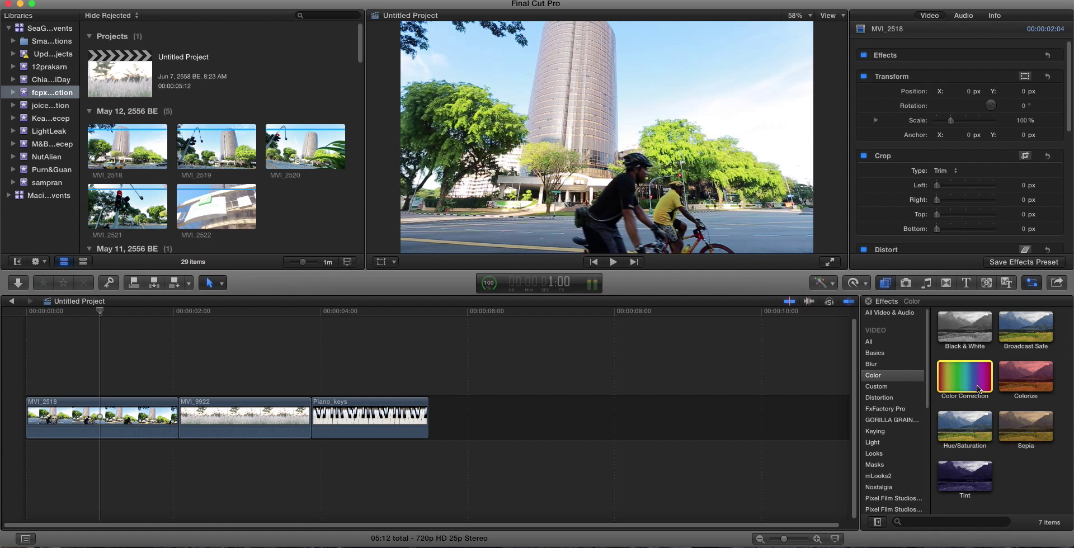
pyautogui.click(245, 369)
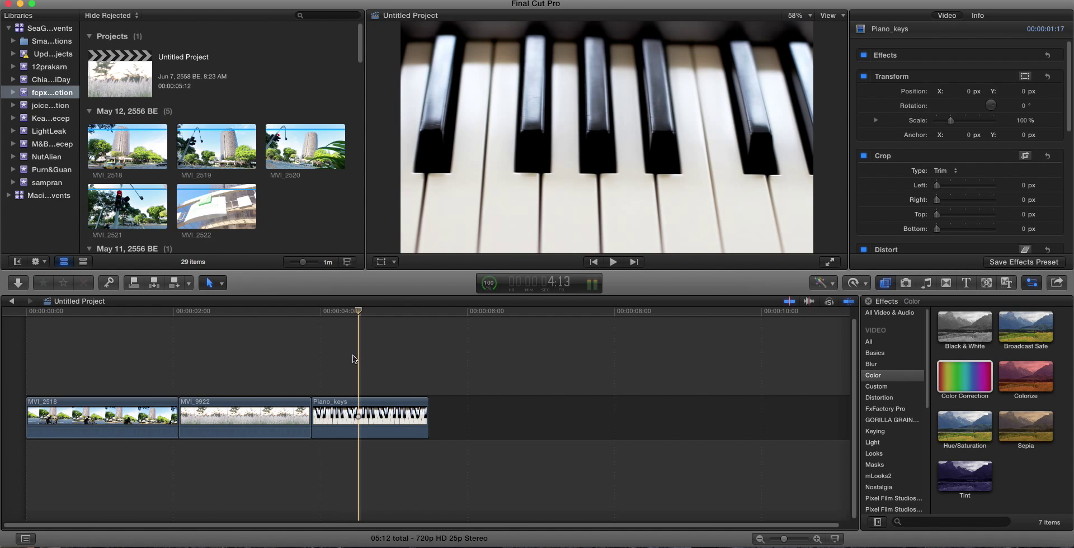
pyautogui.click(239, 363)
pyautogui.click(108, 362)
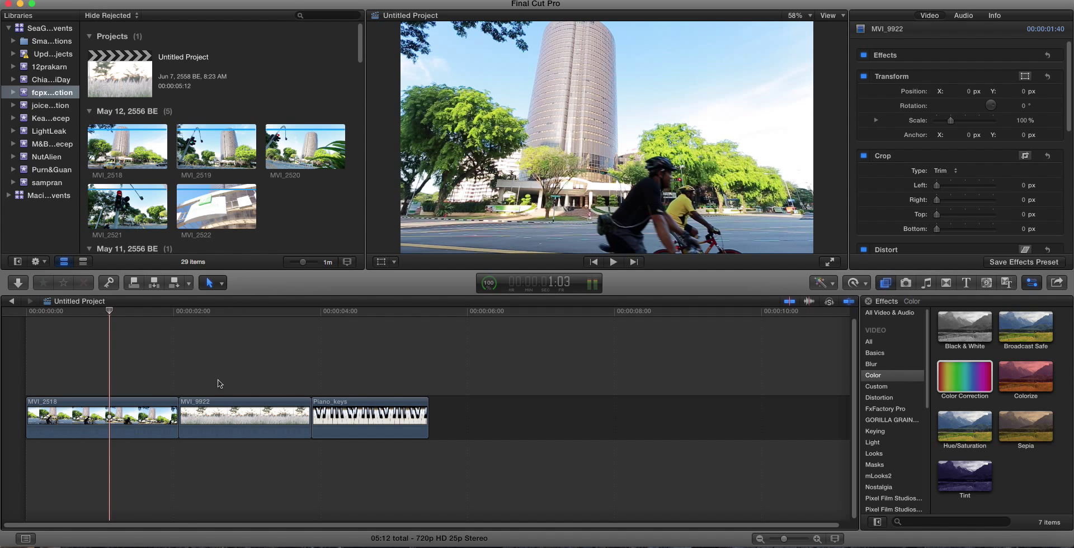
pyautogui.click(227, 384)
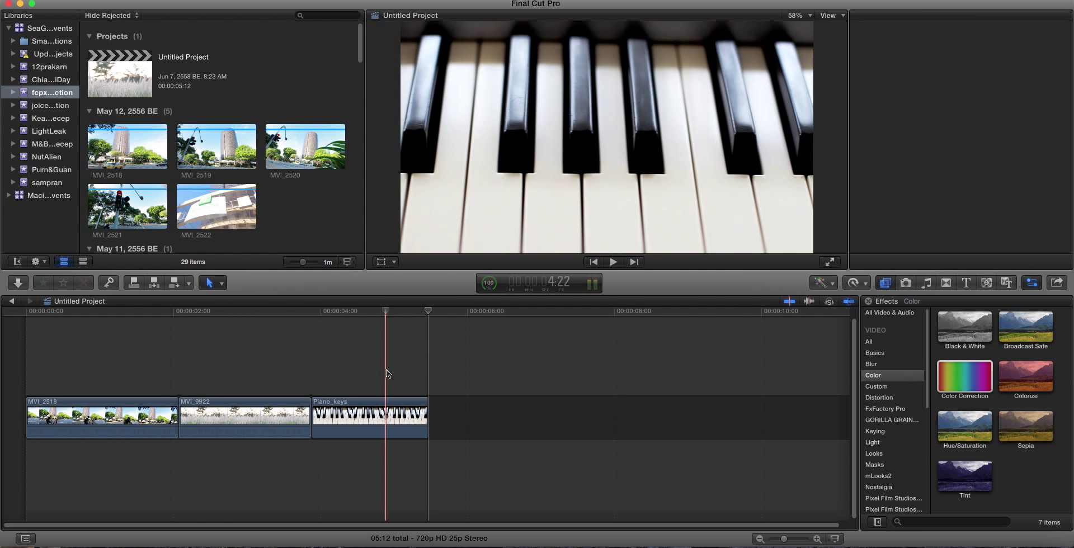
pyautogui.click(386, 372)
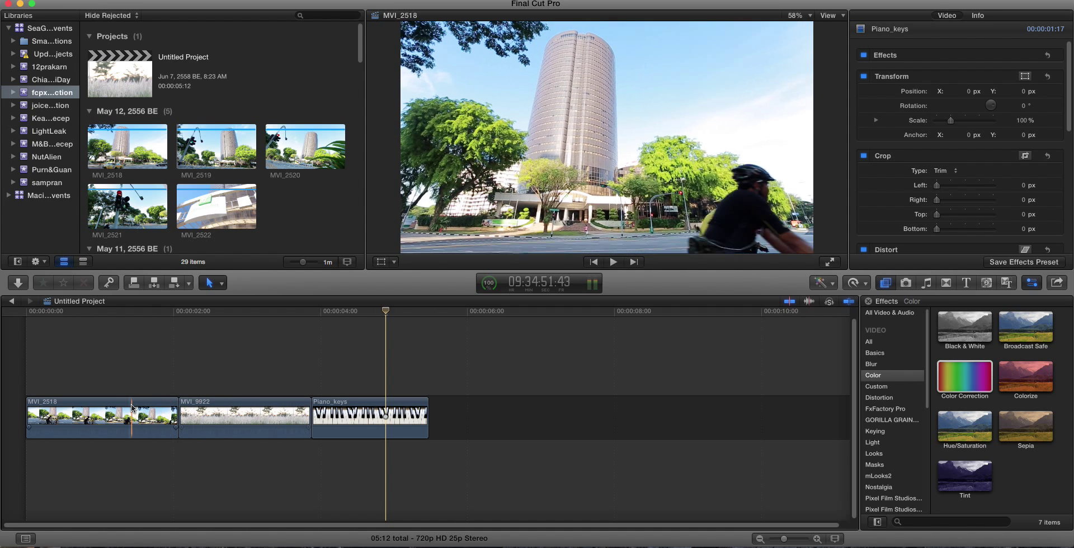
# Step: Give the MVI_9922 clip a Color Correction 1 effect from the Effects browser
pyautogui.click(255, 415)
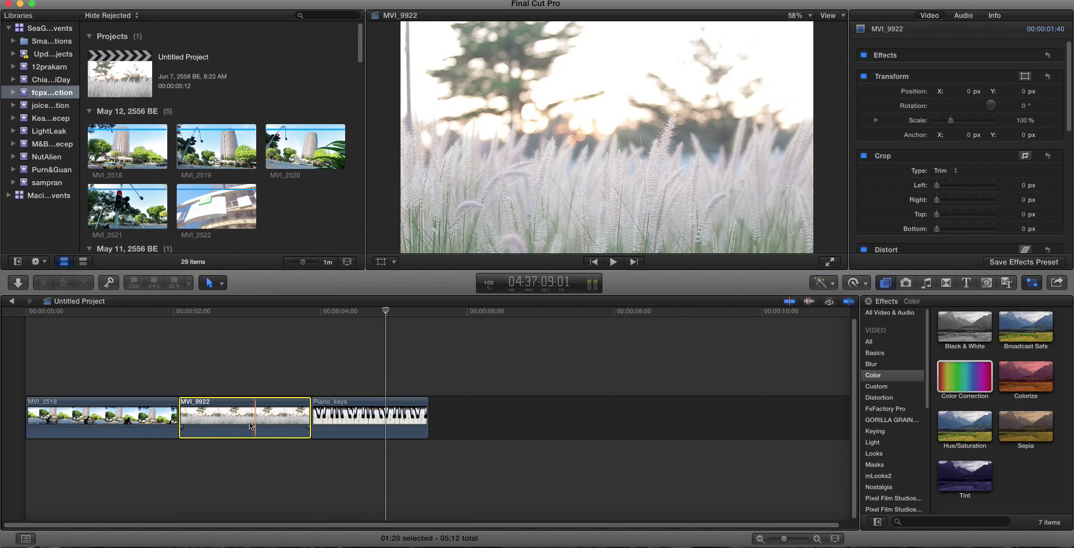
pyautogui.doubleClick(976, 388)
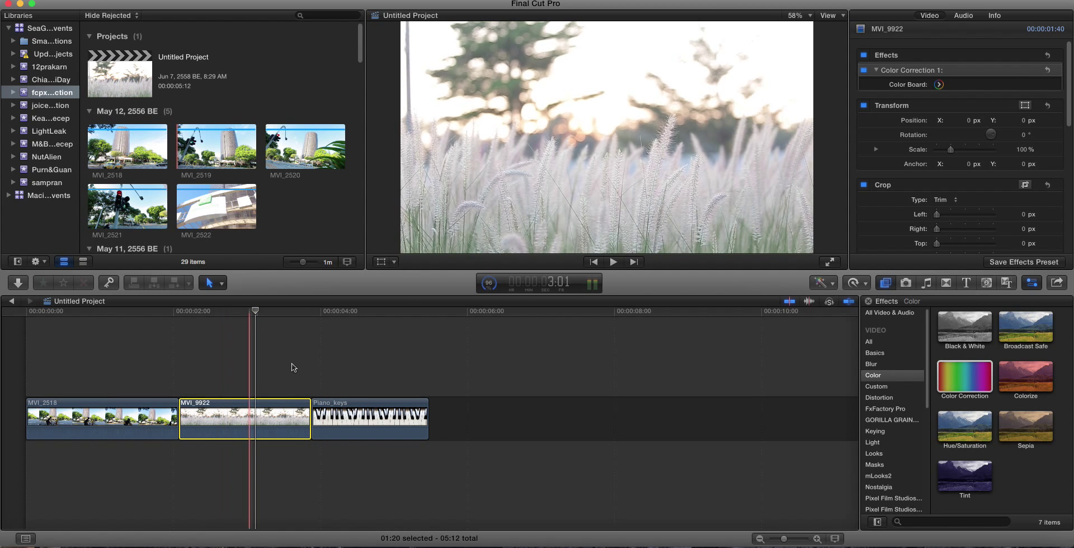
pyautogui.click(364, 365)
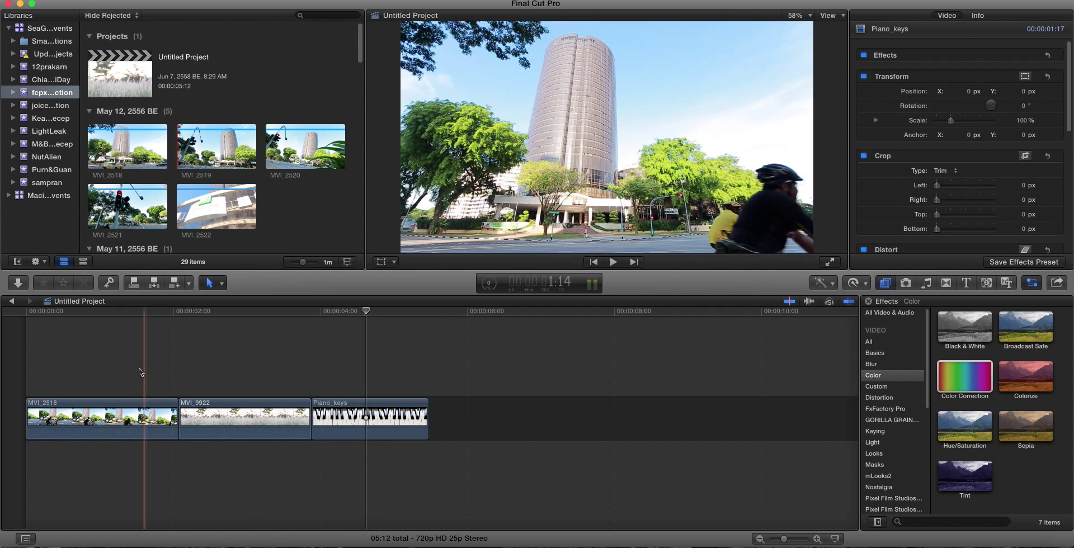
pyautogui.press('super+z')
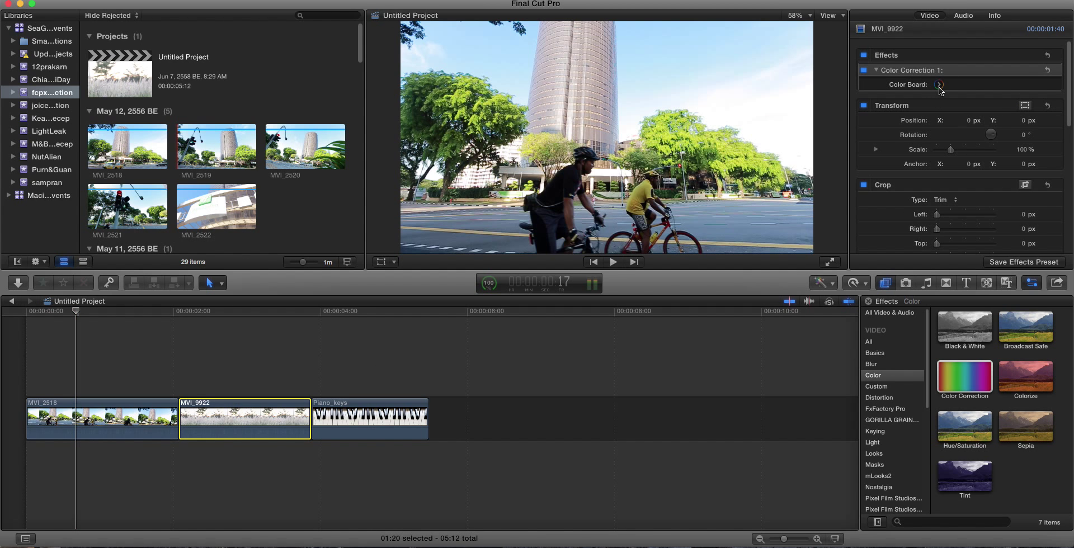
pyautogui.click(938, 85)
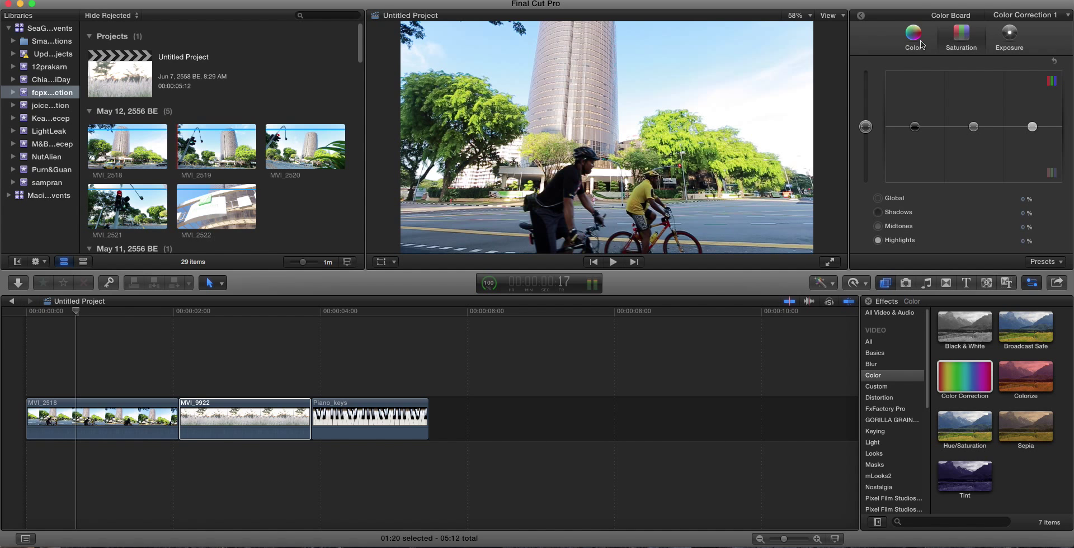
pyautogui.click(922, 44)
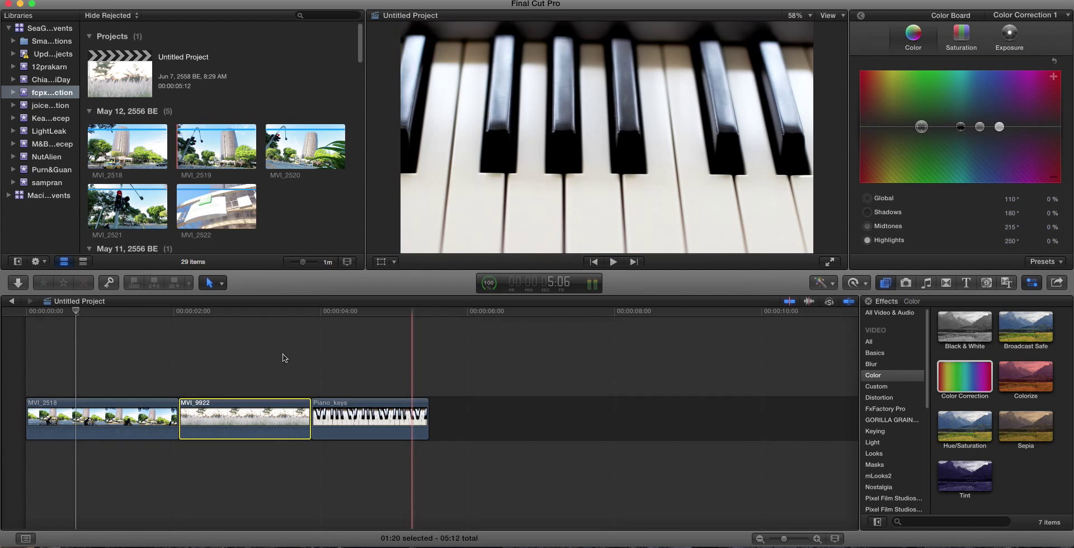
pyautogui.click(282, 360)
pyautogui.click(861, 17)
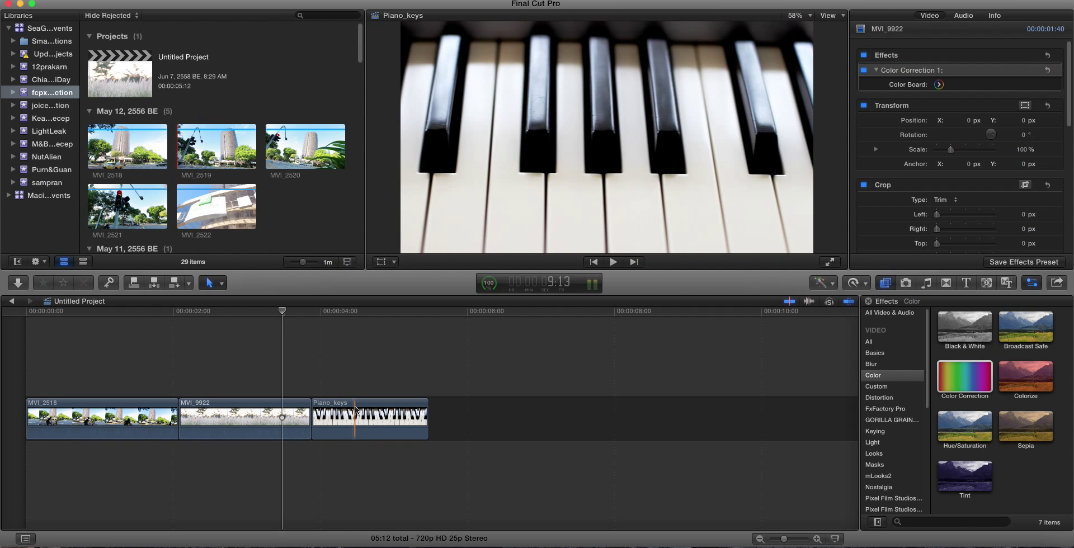
pyautogui.click(359, 369)
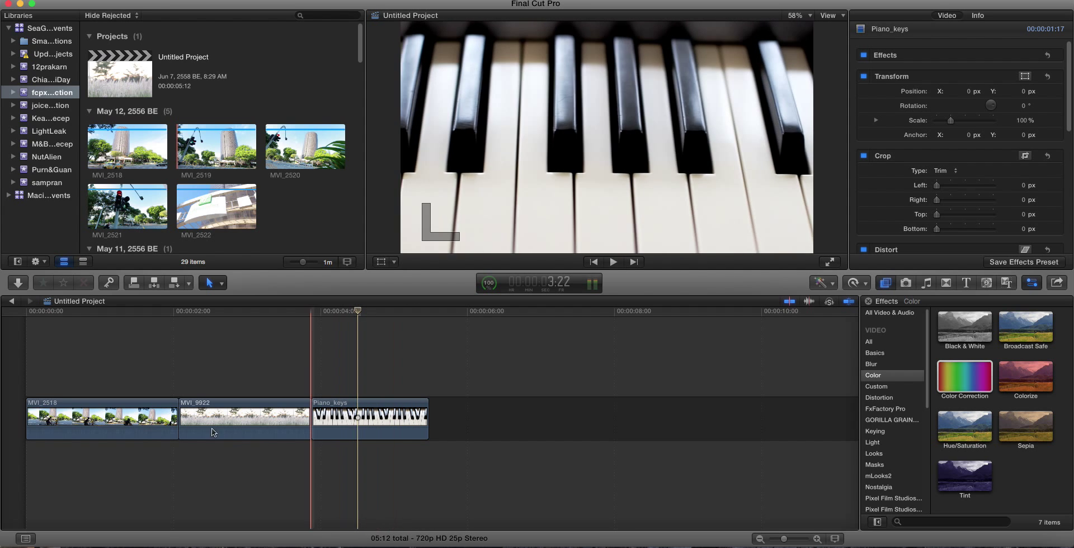
# Step: Select all three timeline clips and apply Color Correction, adding Color Correction 2 to MVI_9922
pyautogui.moveTo(455, 490); pyautogui.dragTo(70, 350)
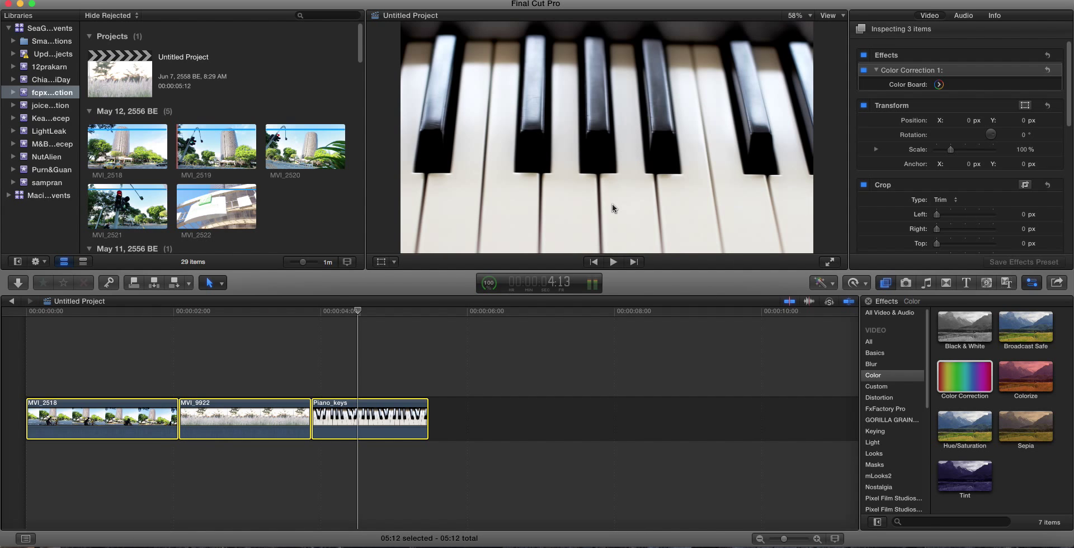
pyautogui.doubleClick(959, 378)
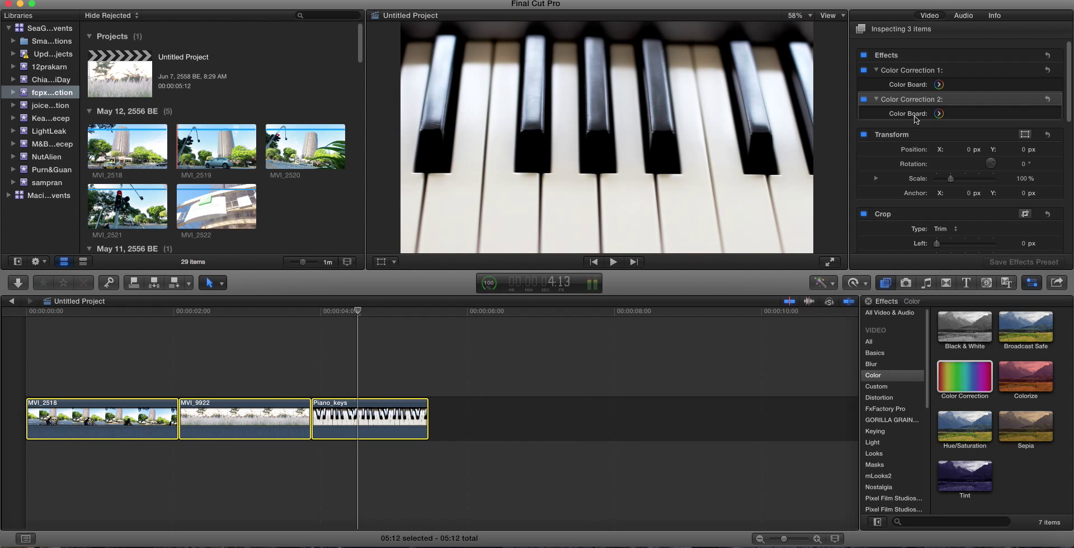
# Step: Select the MVI_9922, Piano_keys and MVI_2518 clips in turn, then clear the selection
pyautogui.click(273, 372)
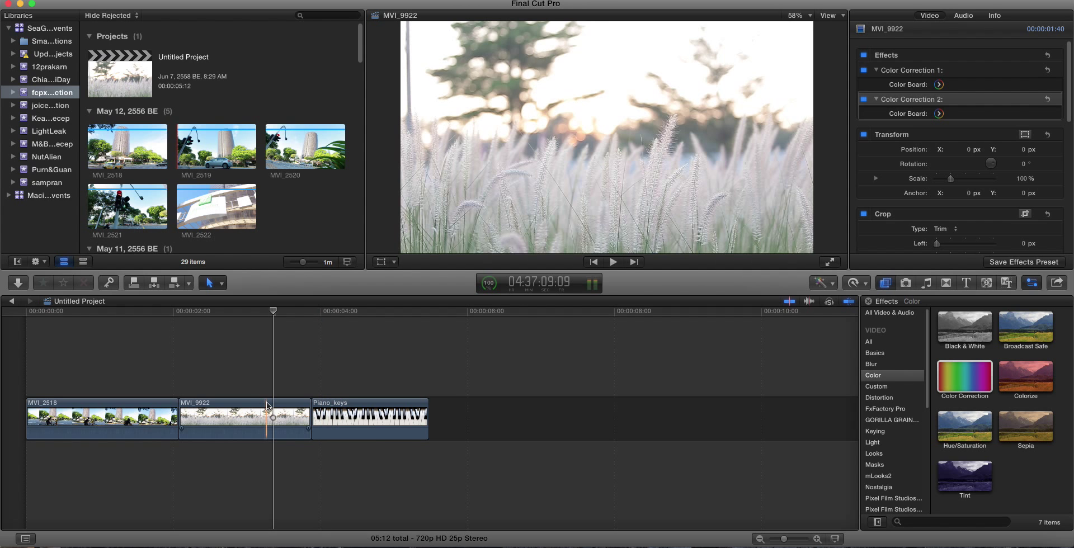
pyautogui.click(267, 419)
pyautogui.click(369, 379)
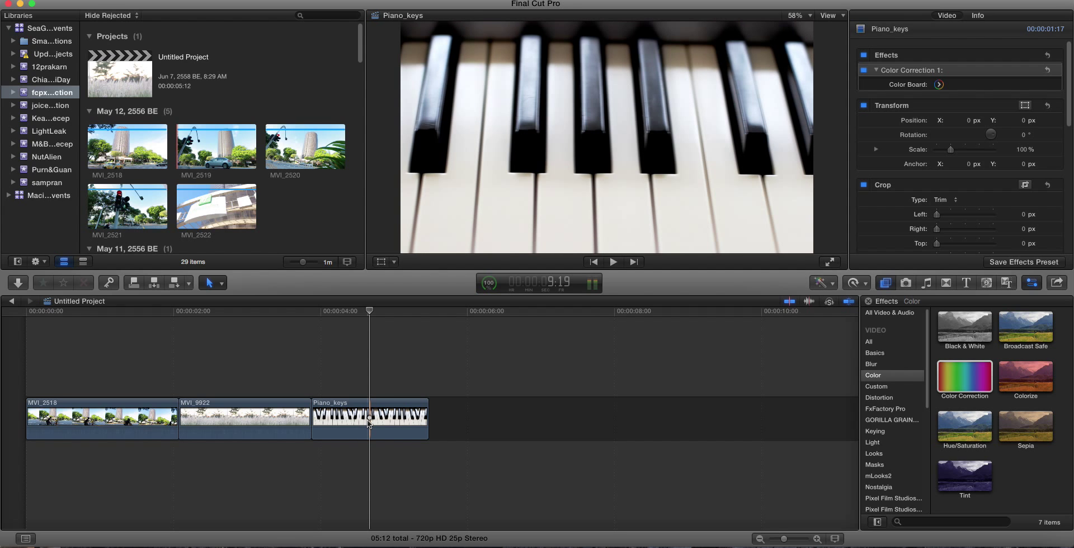
pyautogui.click(368, 423)
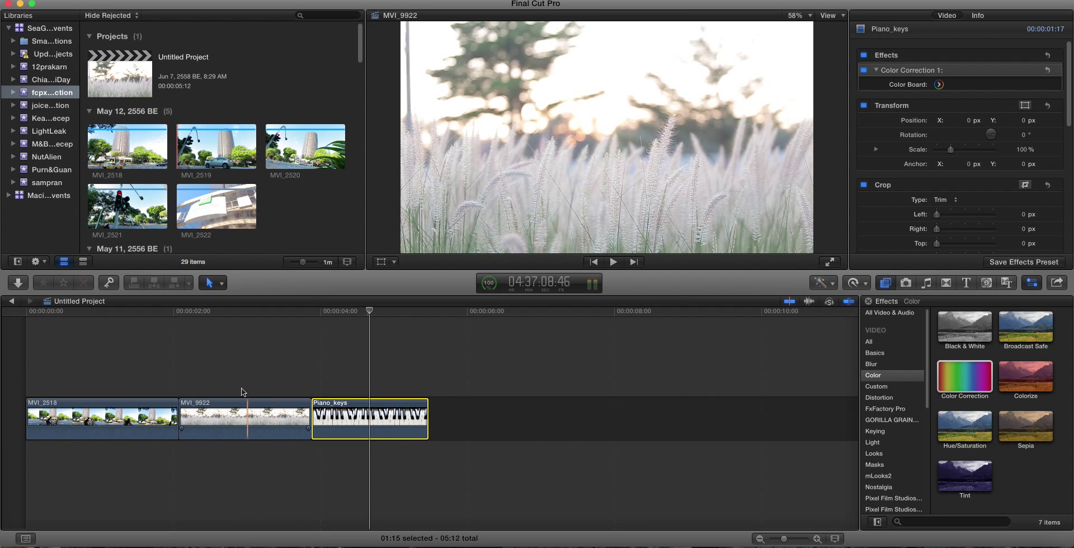
pyautogui.click(109, 419)
pyautogui.click(258, 412)
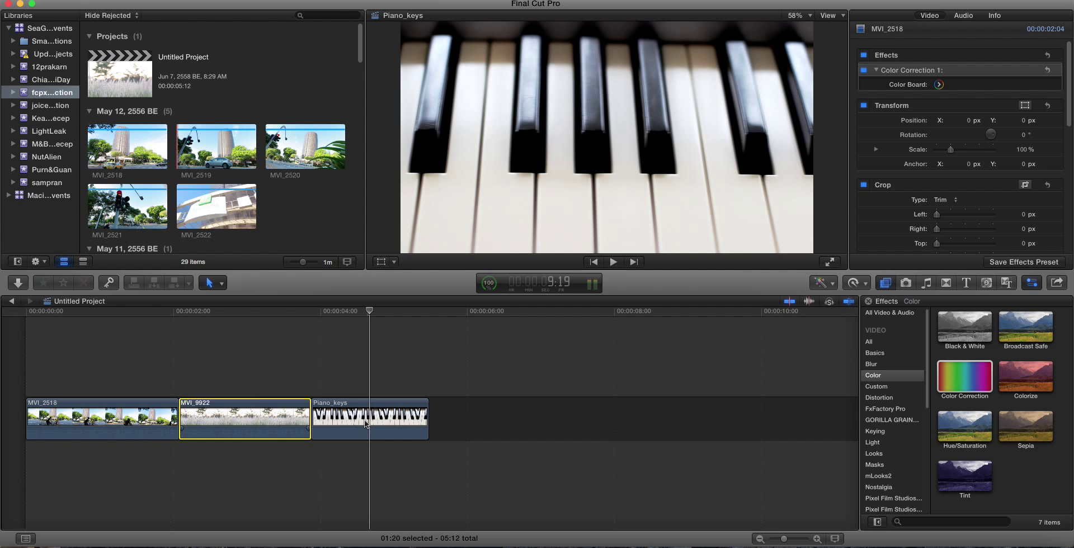
pyautogui.click(365, 423)
pyautogui.click(358, 355)
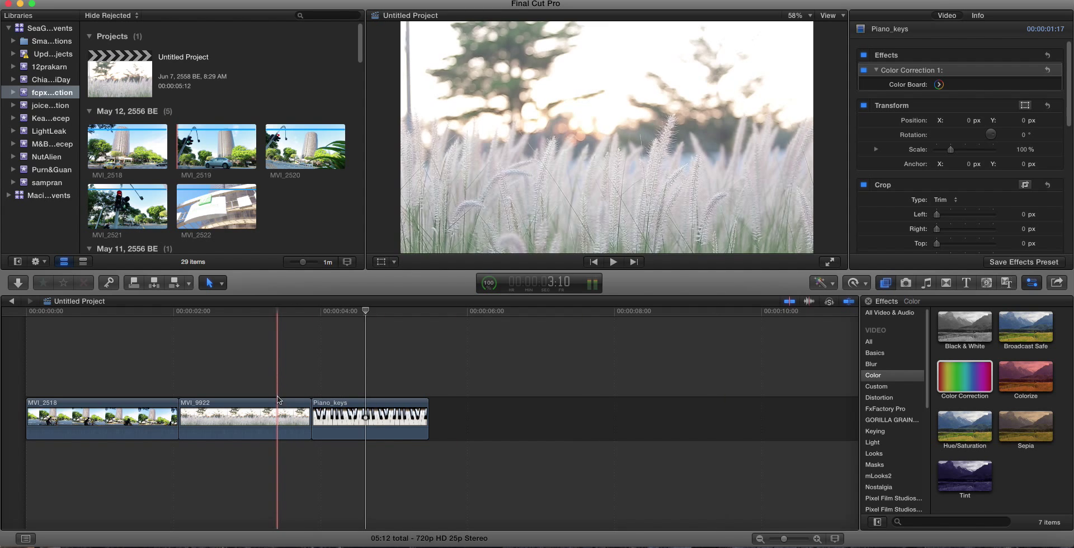
pyautogui.click(277, 414)
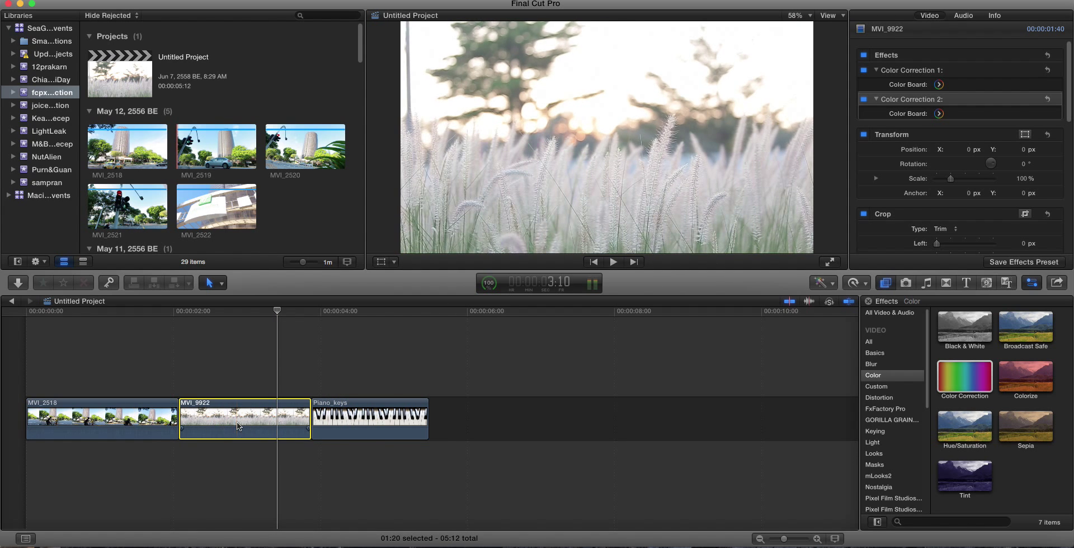
pyautogui.click(368, 430)
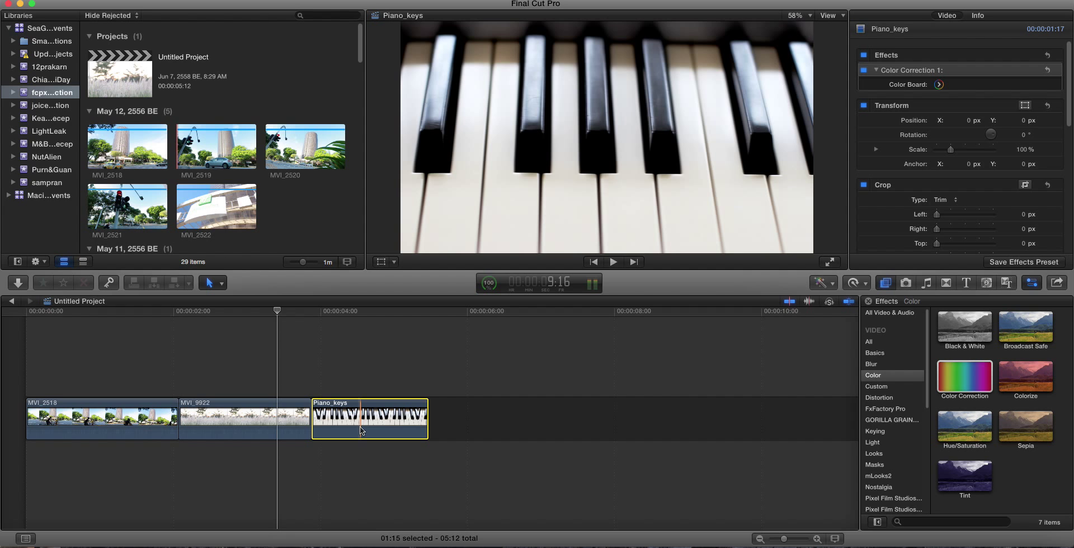
pyautogui.click(394, 363)
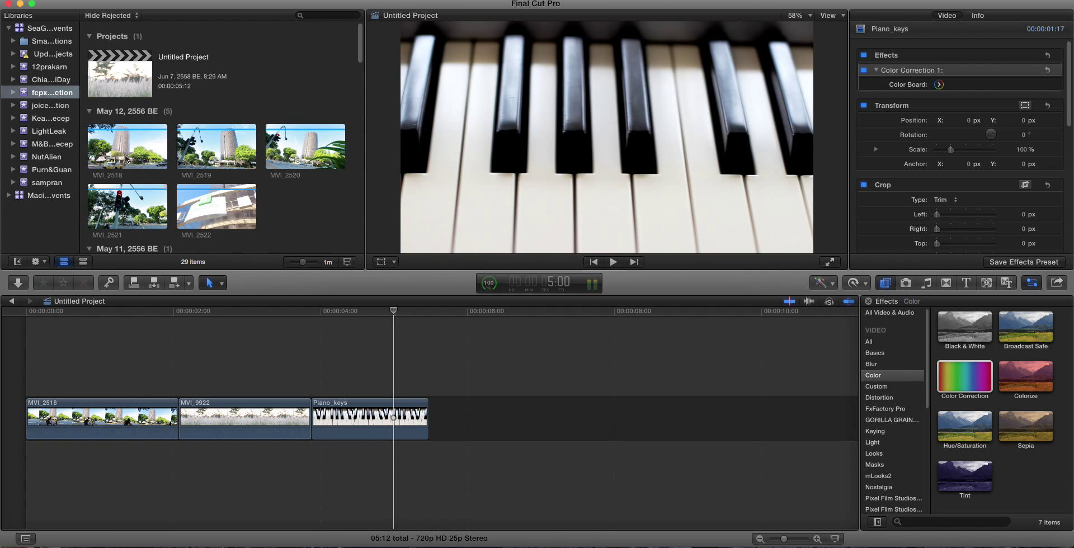
# Step: Add library clip MVI_2518 after Piano_keys and move playback to the cyclists at 6:07
pyautogui.click(123, 158)
pyautogui.moveTo(123, 159); pyautogui.dragTo(454, 412)
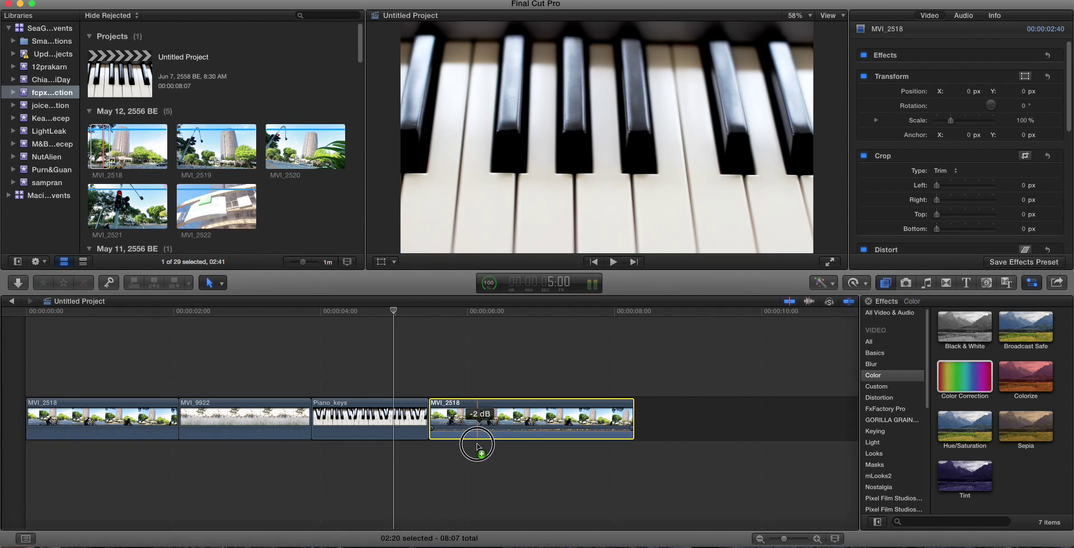
pyautogui.click(489, 361)
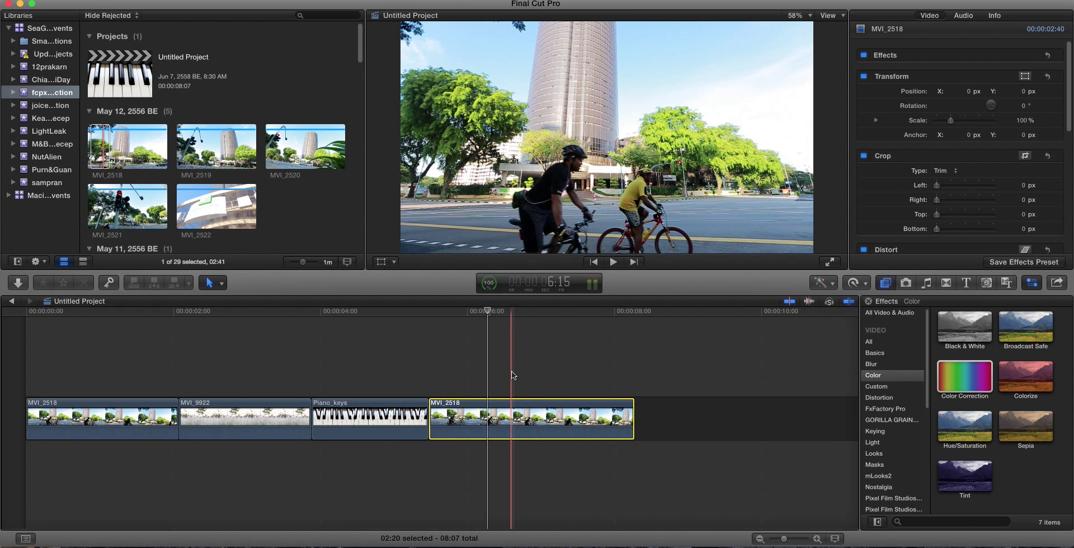
# Step: Turn off skimming, browse the Color Board's Exposure, Saturation and Hue panes, then move playback to 6:22
pyautogui.press('s')
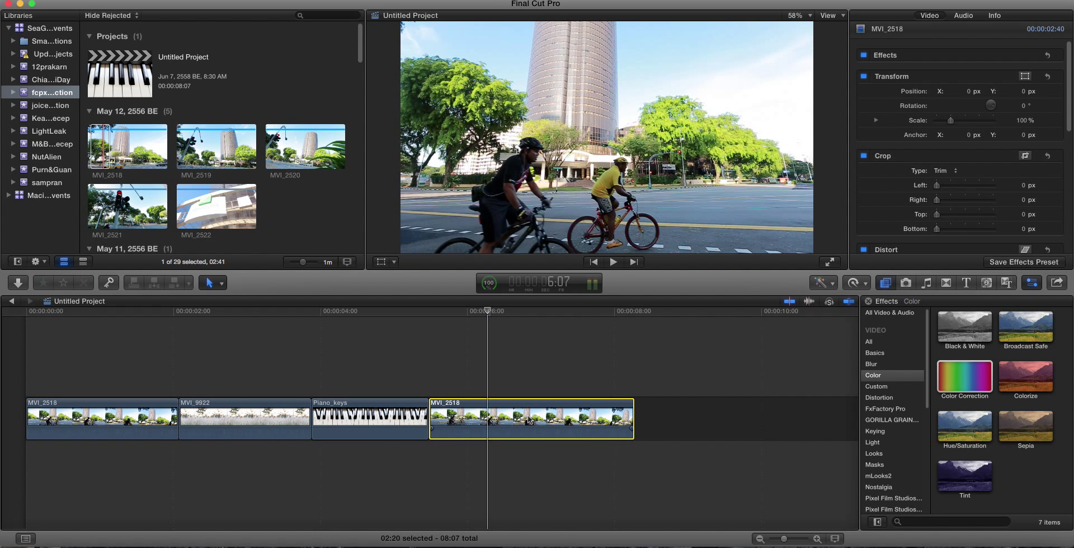
pyautogui.press('super+6')
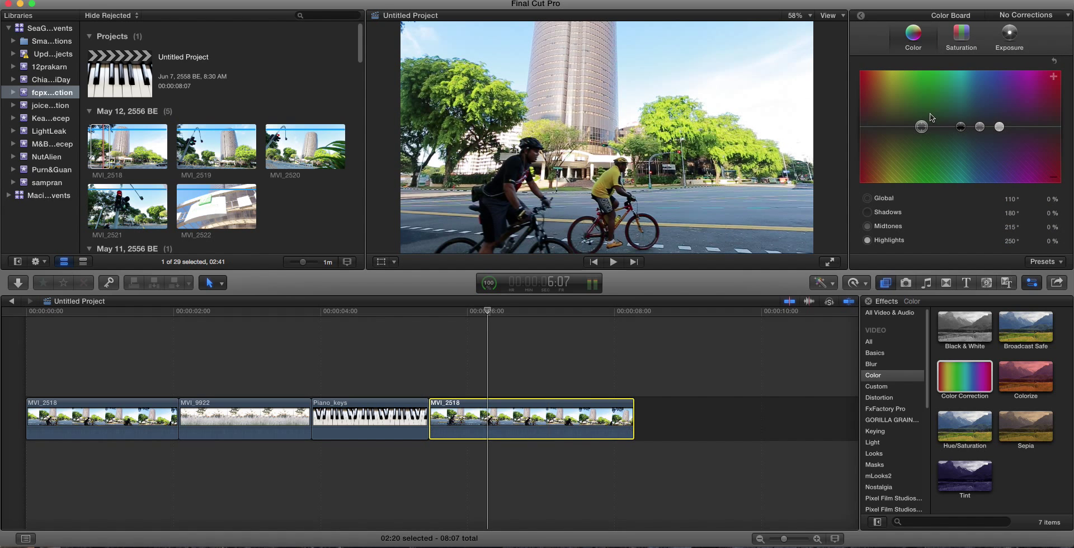
pyautogui.click(1010, 48)
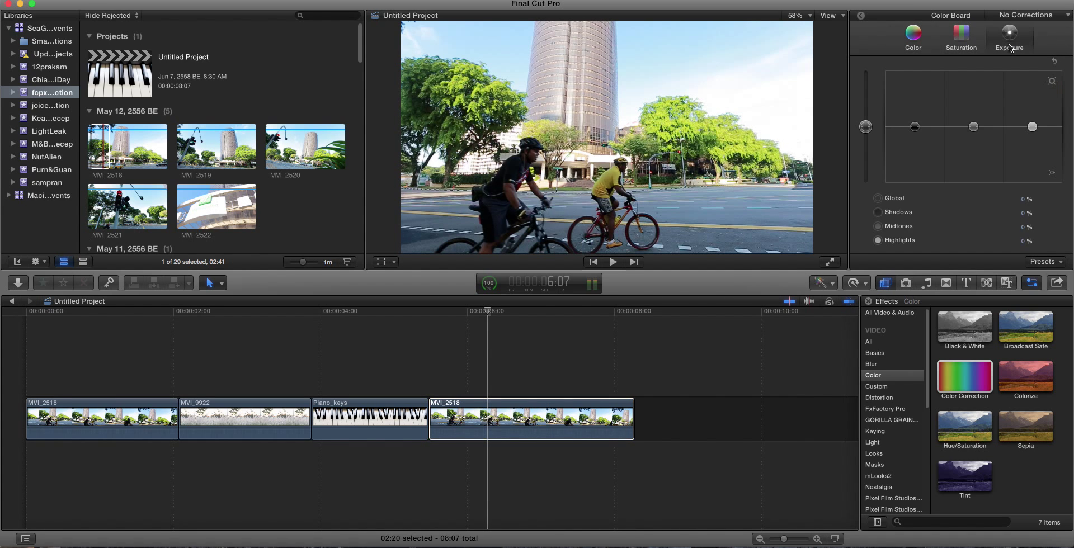
pyautogui.click(968, 46)
pyautogui.click(913, 35)
pyautogui.click(972, 40)
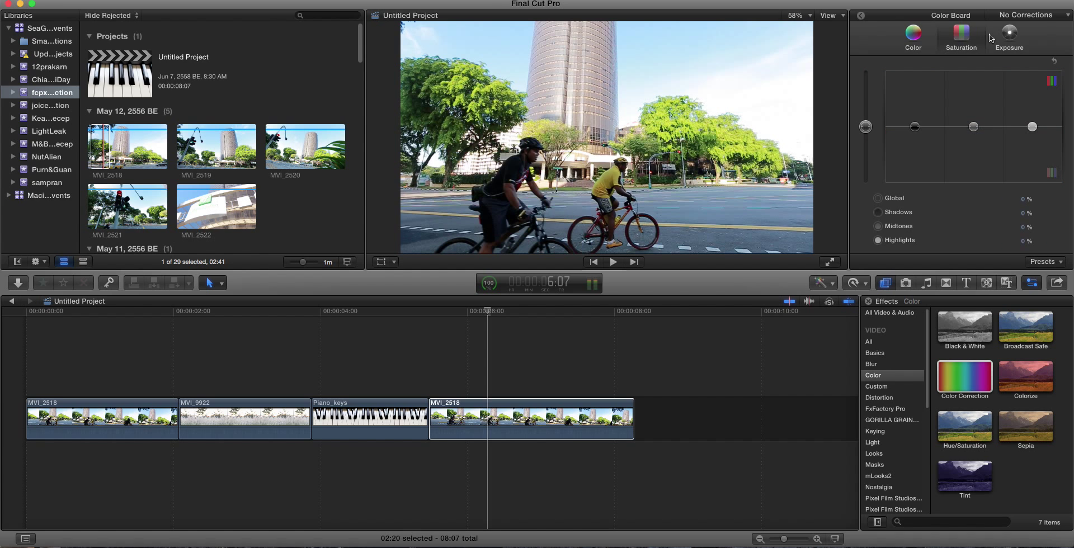
pyautogui.click(1007, 41)
pyautogui.click(962, 38)
pyautogui.click(913, 37)
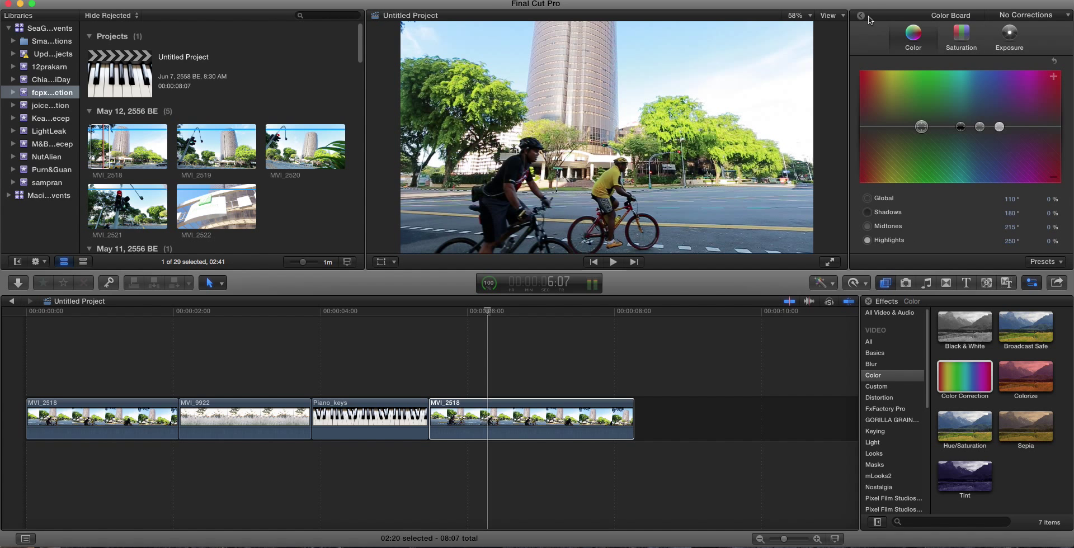
pyautogui.click(861, 16)
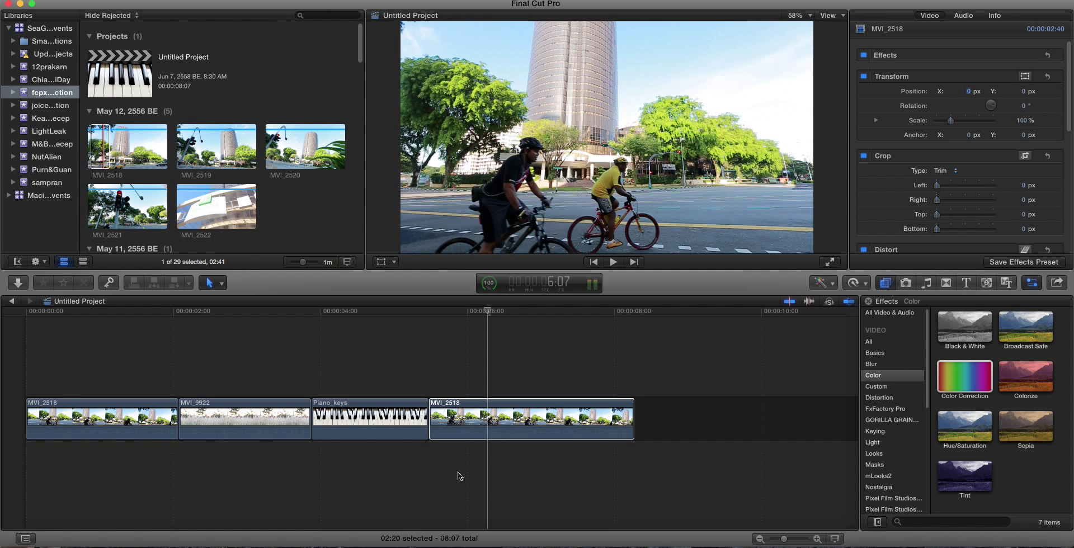
pyautogui.click(513, 422)
pyautogui.click(531, 384)
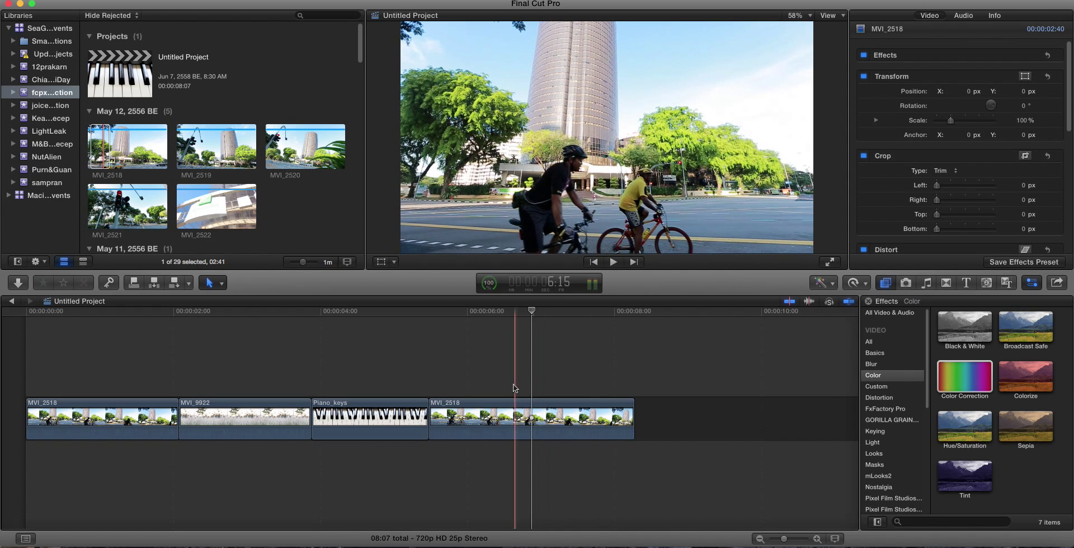
# Step: Raise the last MVI_2518 clip's midtone exposure to 21% in the Color Board
pyautogui.click(515, 414)
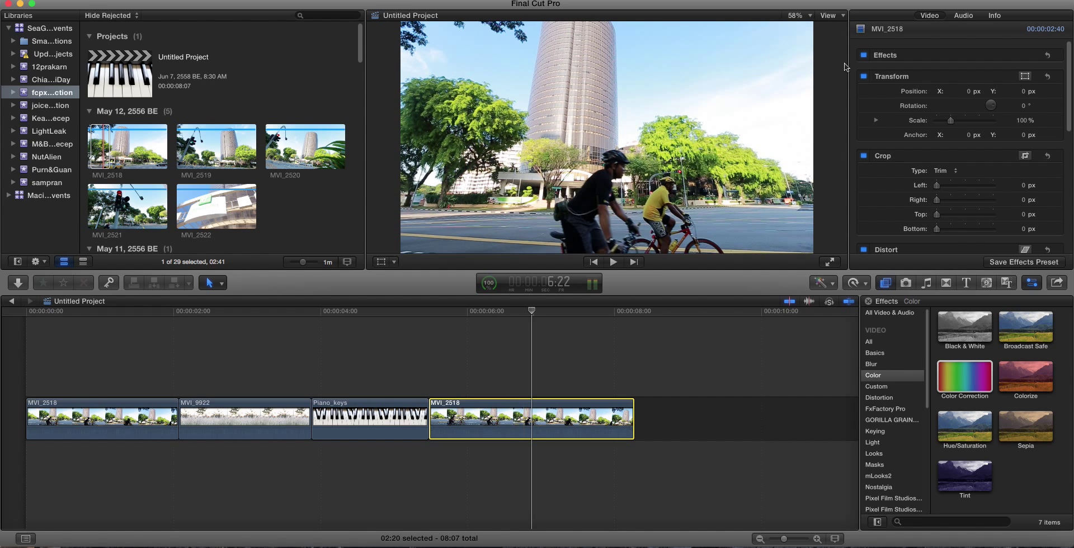
pyautogui.press('super+6')
pyautogui.click(1007, 39)
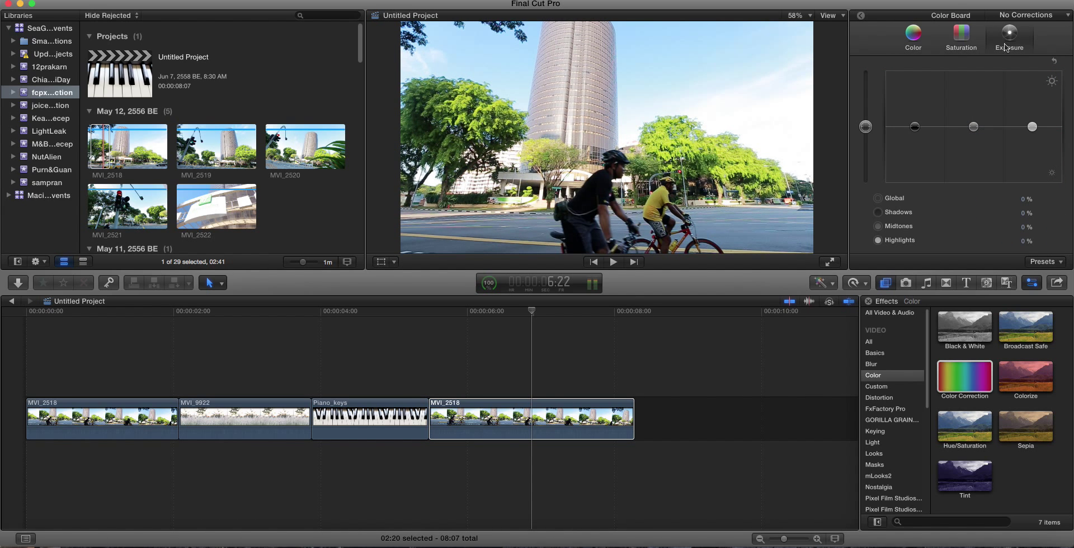
pyautogui.moveTo(974, 128); pyautogui.dragTo(974, 115)
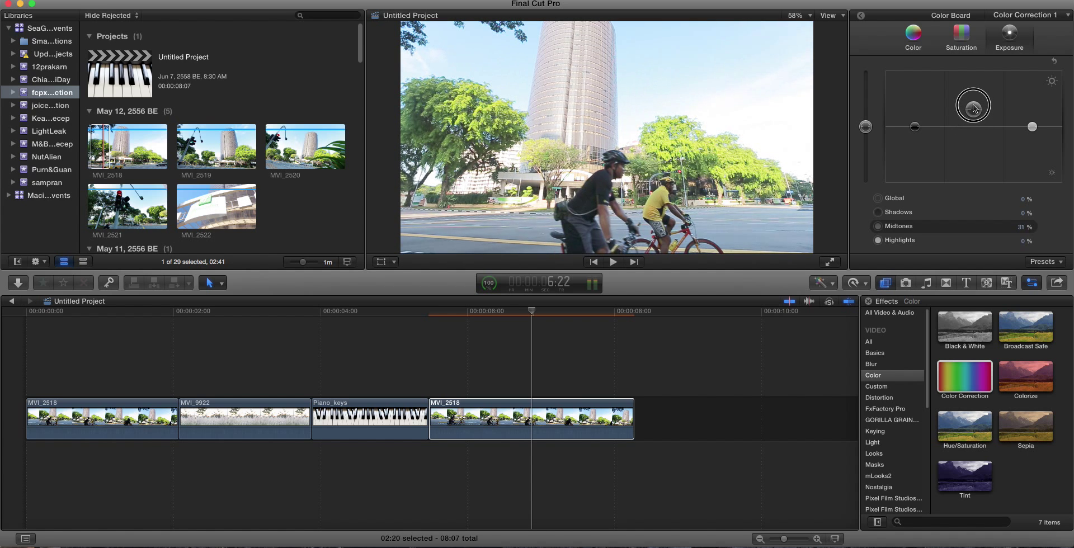
pyautogui.click(862, 17)
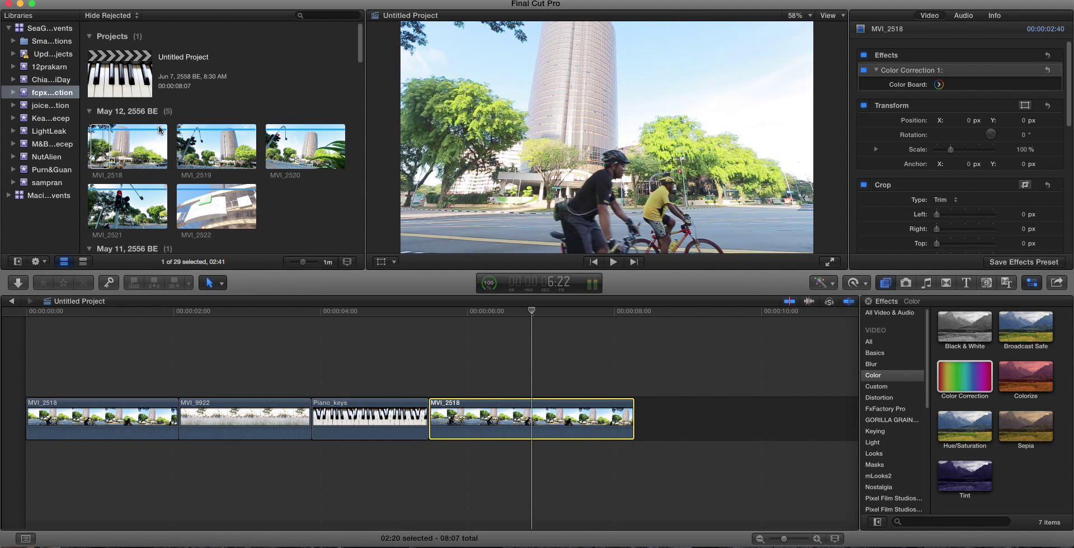
# Step: Open the Command Editor from Final Cut Pro > Commands > Customize
pyautogui.moveTo(207, 7); pyautogui.dragTo(207, 6)
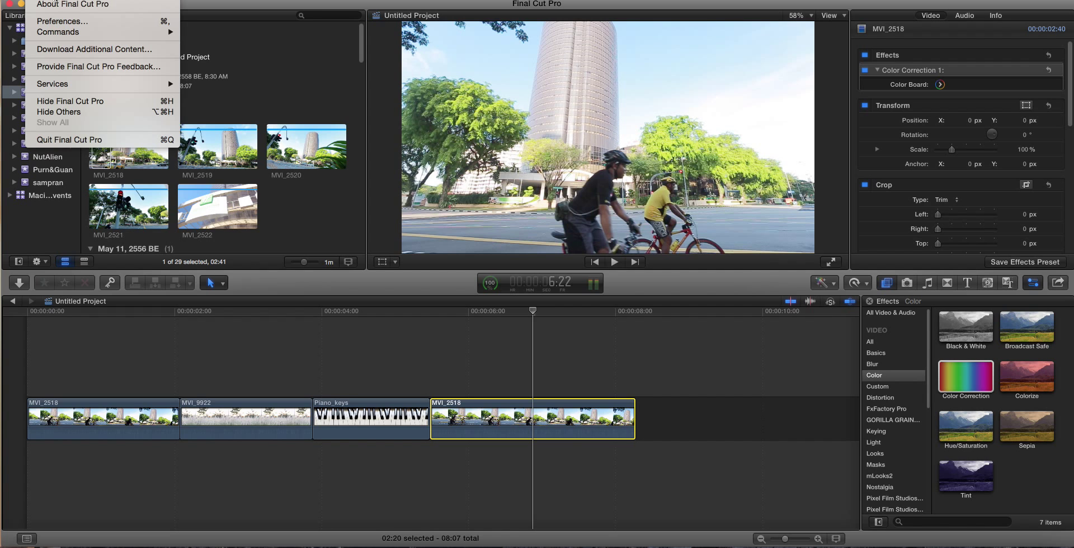
pyautogui.moveTo(65, 31)
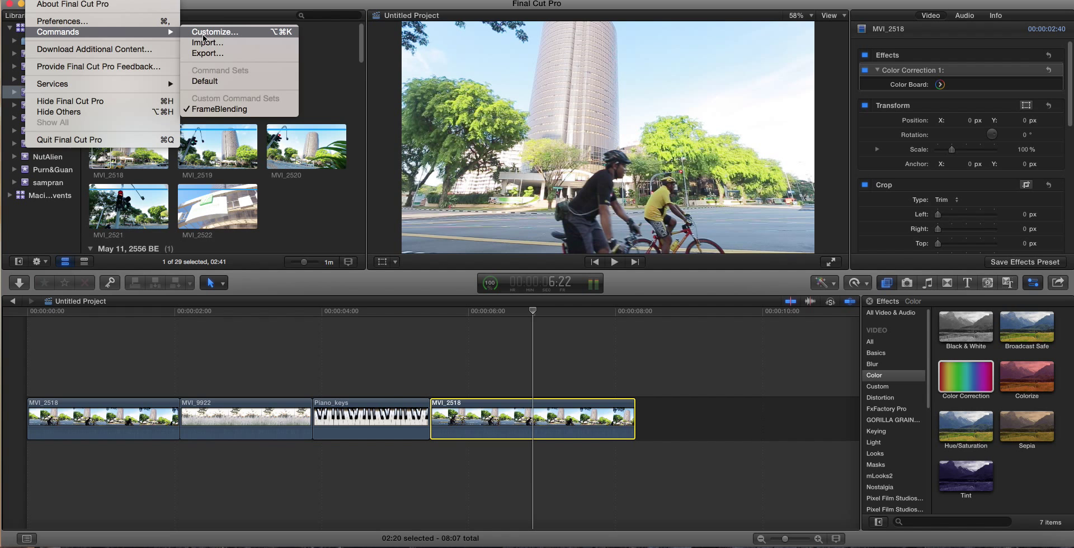
pyautogui.click(202, 32)
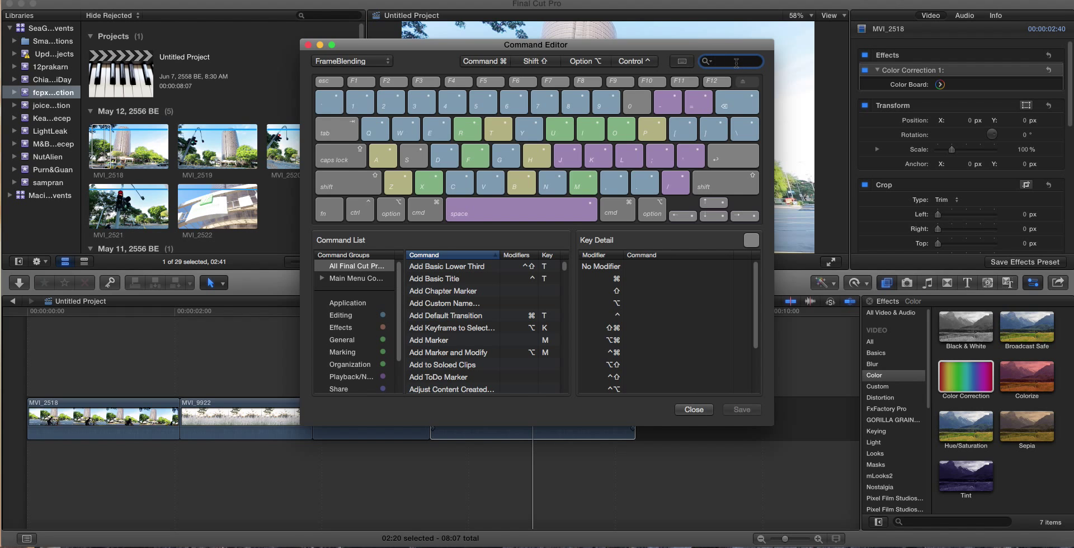
# Step: Search the Command Editor for 'correction', sort by Modifier, and read each command's details
pyautogui.write('color corre')
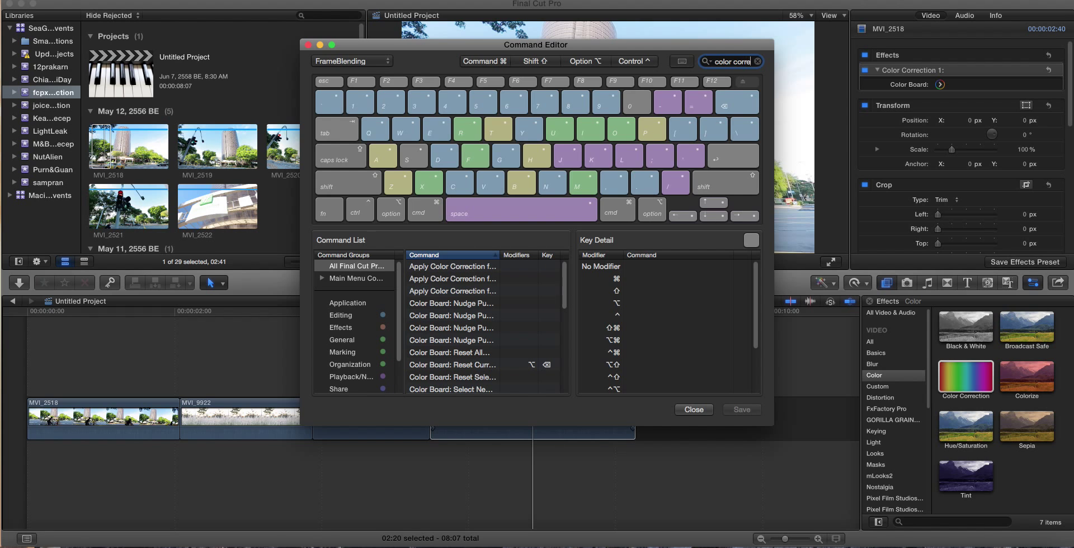
pyautogui.write('ctio')
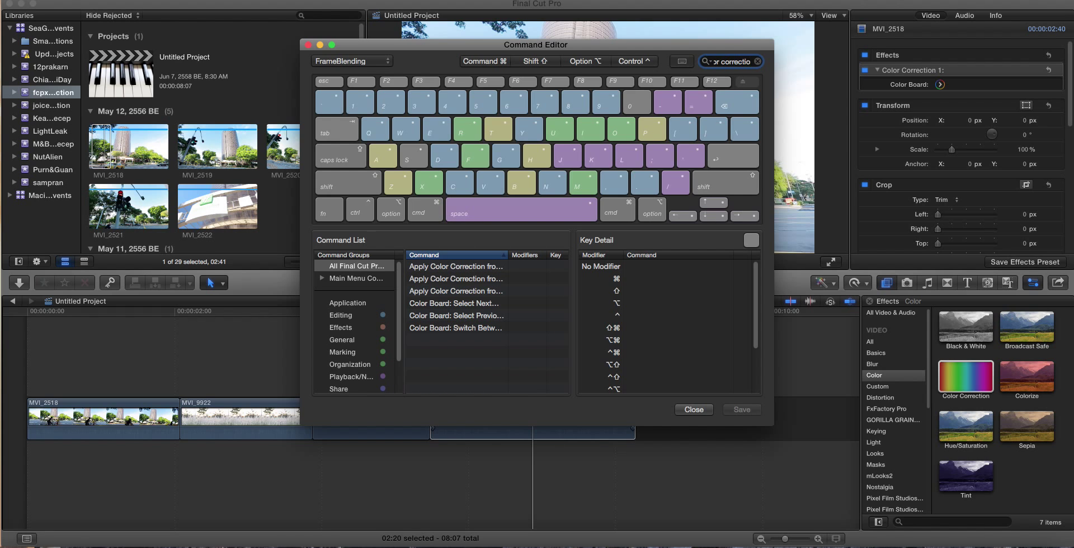
pyautogui.write('n')
pyautogui.click(517, 258)
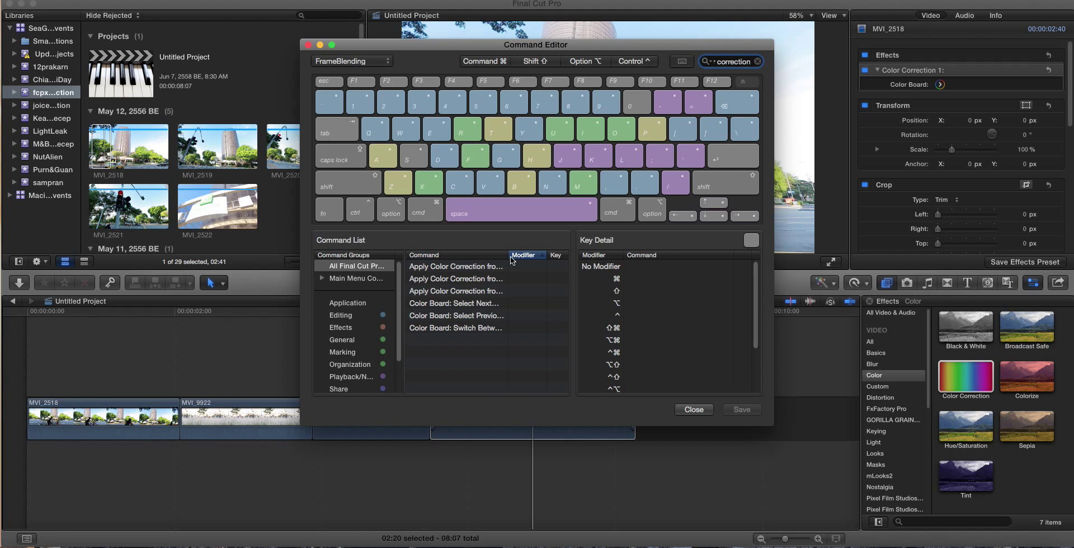
pyautogui.click(480, 269)
pyautogui.click(473, 278)
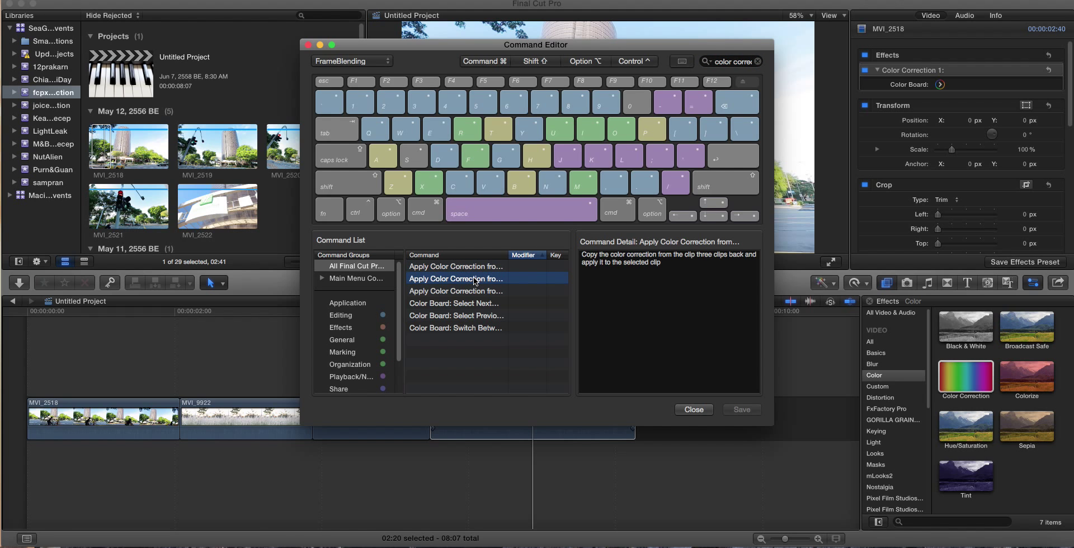
pyautogui.press('Down')
pyautogui.press('Down')
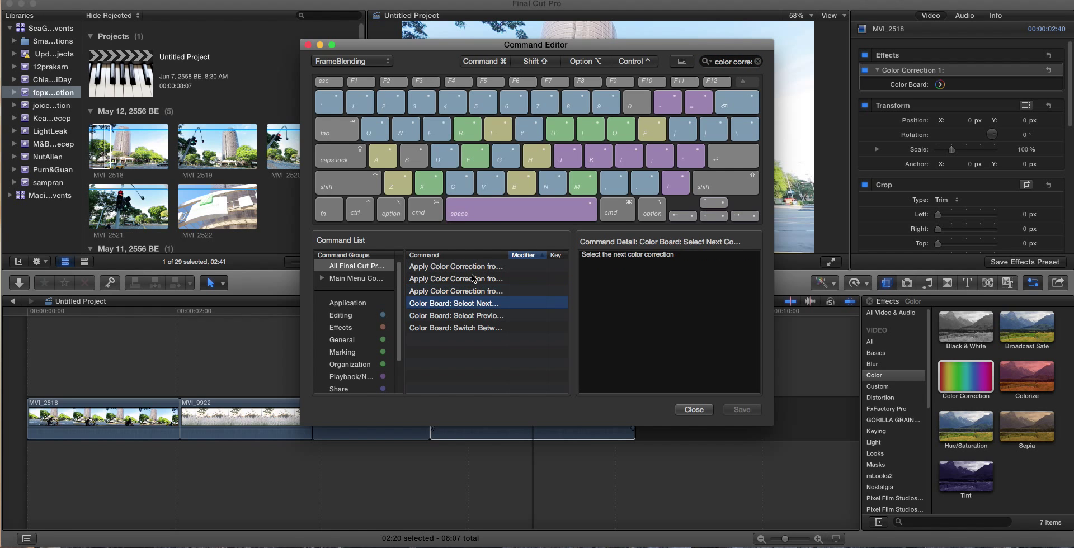
pyautogui.press('Down')
pyautogui.press('Down')
pyautogui.press('Up')
pyautogui.press('Up')
pyautogui.press('Up')
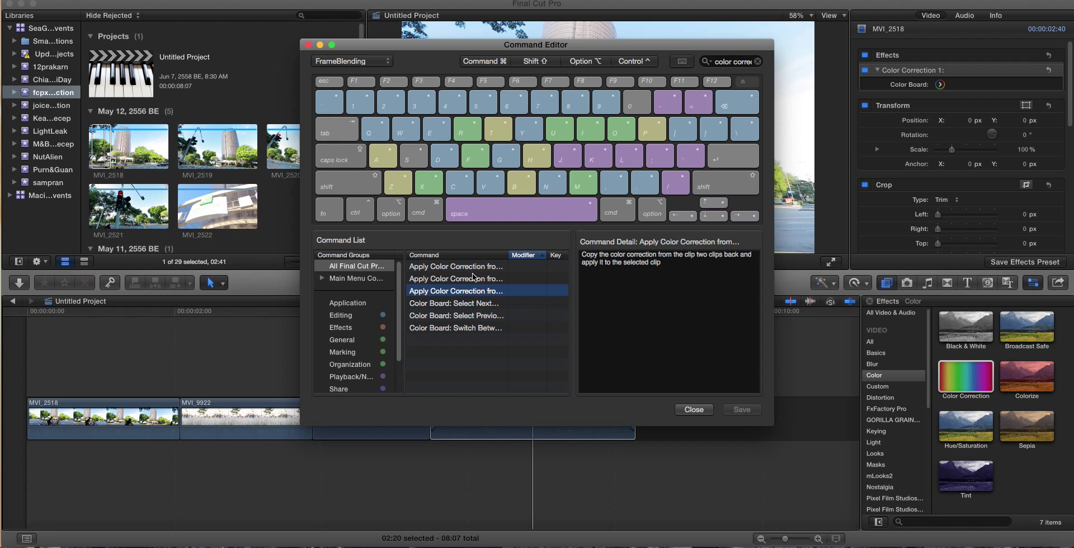
pyautogui.press('Down')
pyautogui.press('Down')
pyautogui.press('Down')
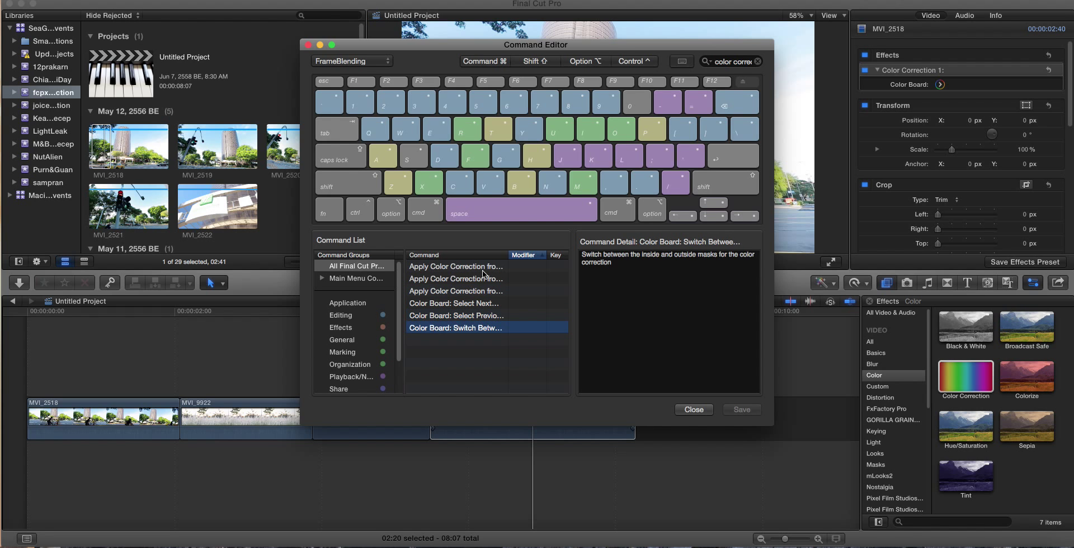
pyautogui.press('Up')
pyautogui.press('Up')
pyautogui.press('Up')
pyautogui.press('Down')
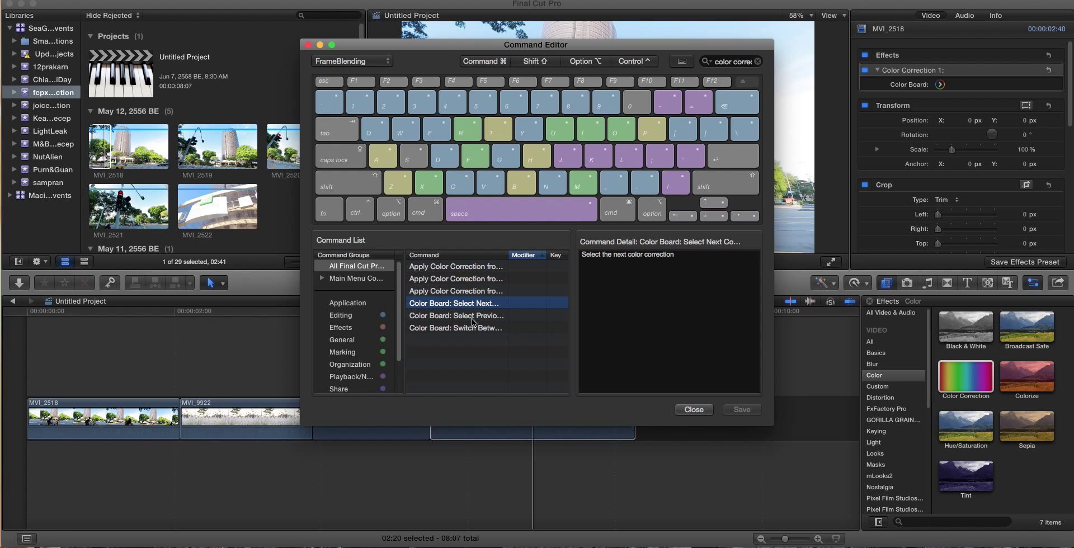
# Step: Assign Cmd+6 to the apply-correction-from-previous-clip command
pyautogui.press('super')
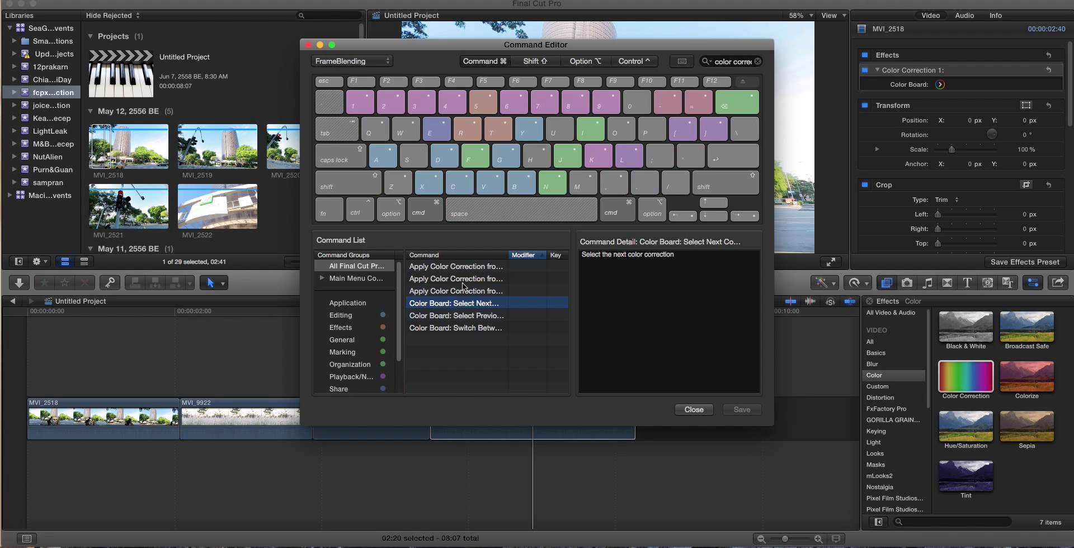
pyautogui.click(470, 268)
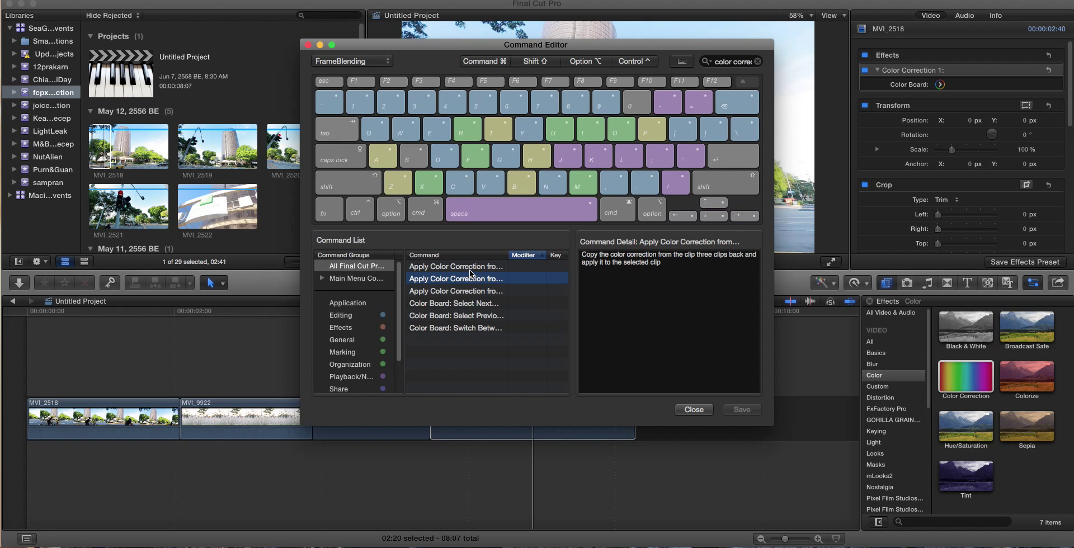
pyautogui.press('super+6')
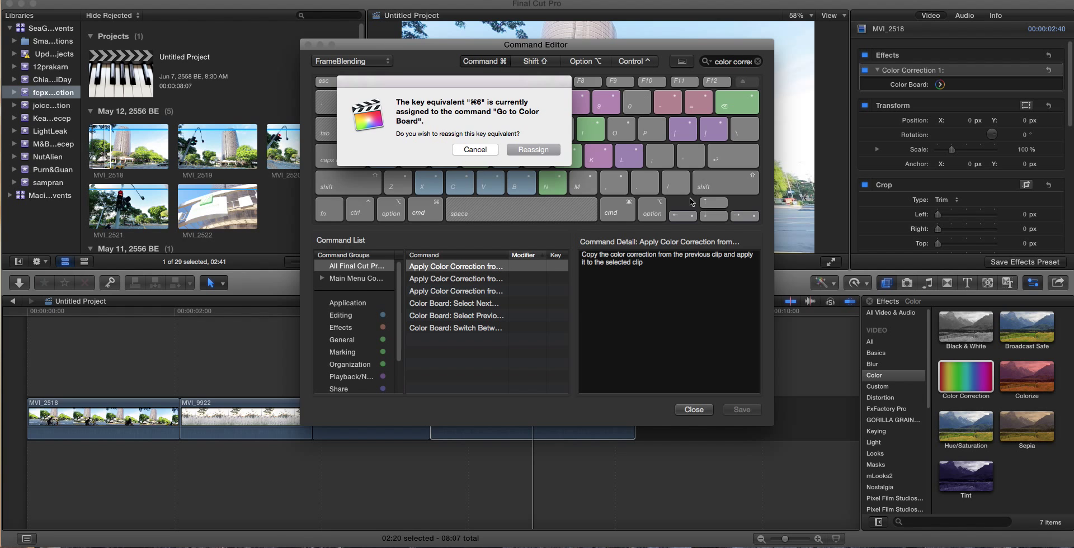
pyautogui.click(482, 152)
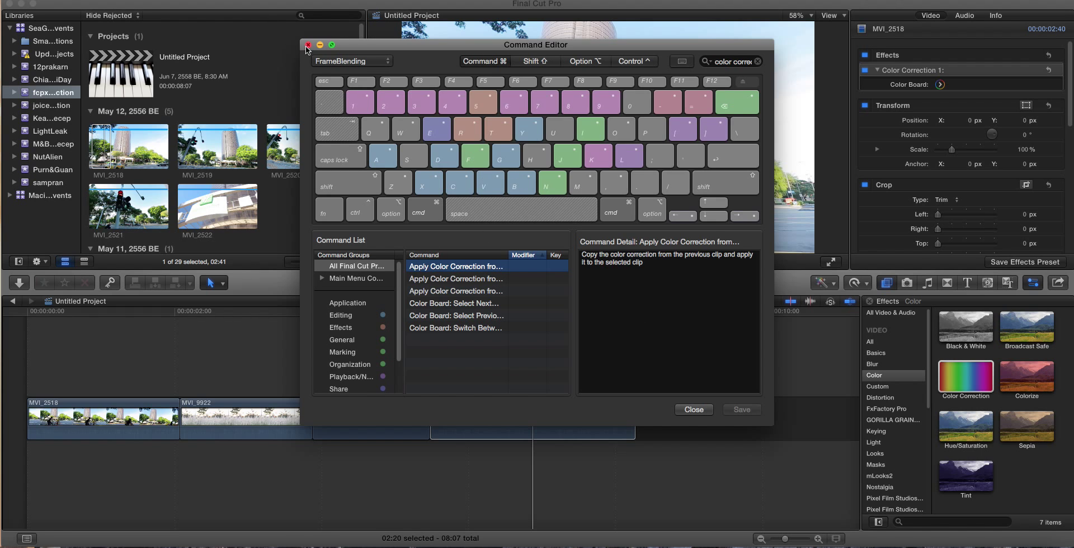
# Step: Close the Command Editor to return to the four-clip timeline
pyautogui.click(693, 410)
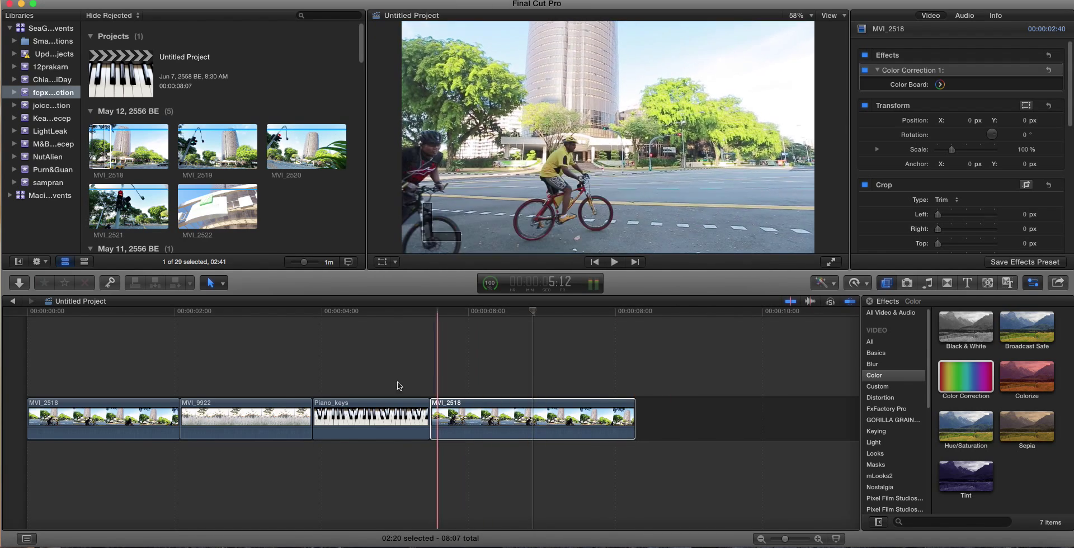